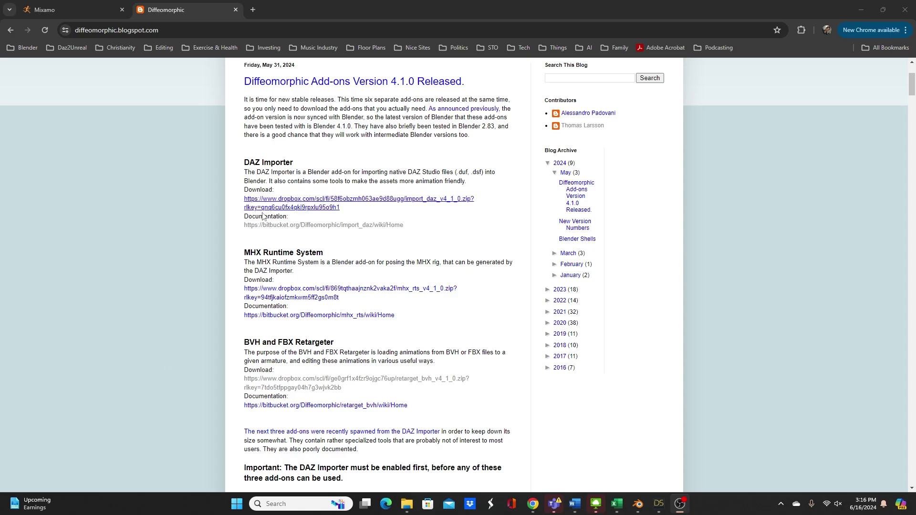
Scroll through the Diffeomorphic 4.1.0 release post to locate its documentation links
scroll(264, 217, down, 1)
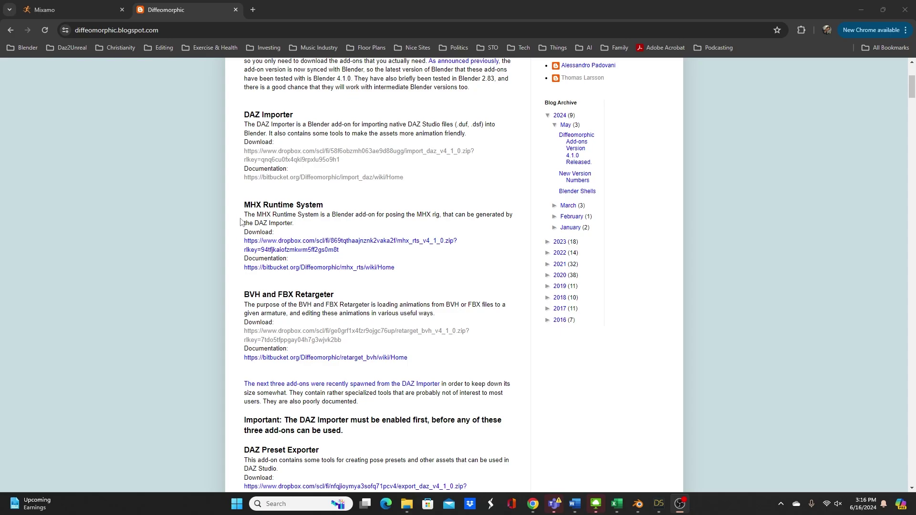
scroll(215, 242, down, 2)
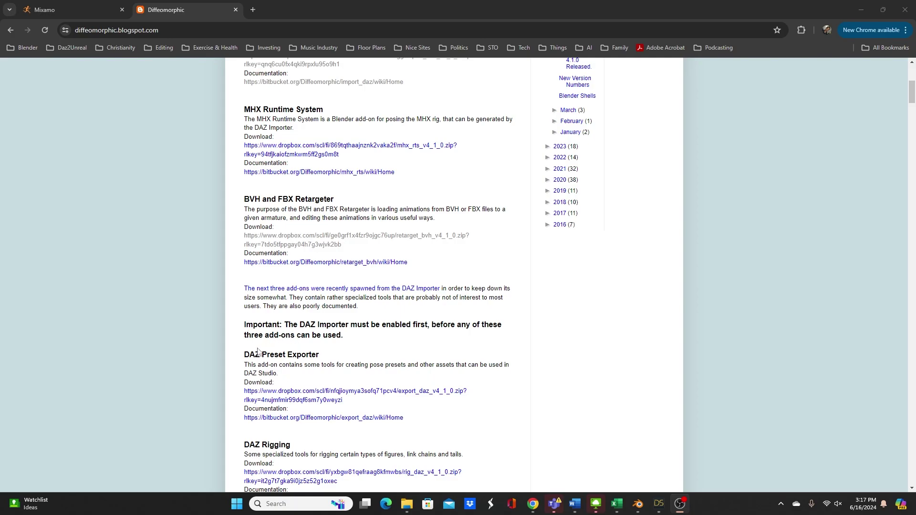
scroll(242, 374, down, 3)
scroll(254, 160, up, 5)
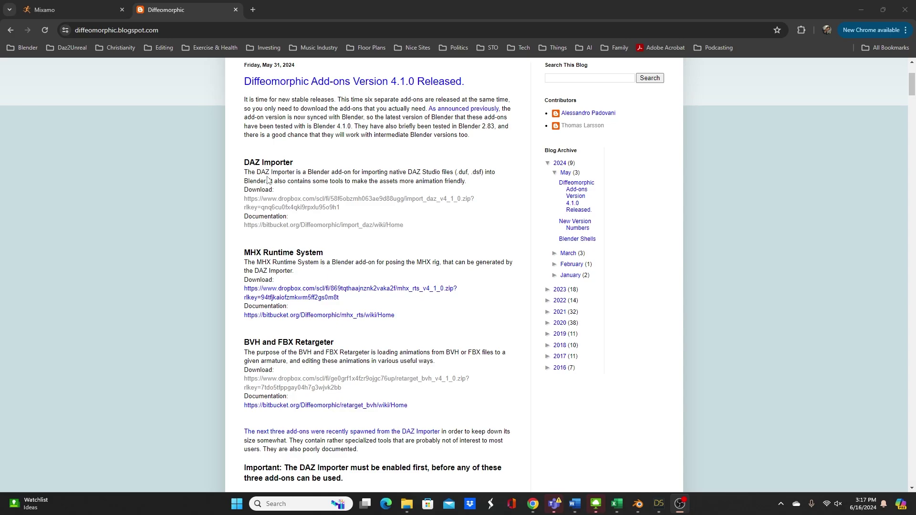
scroll(179, 295, down, 1)
scroll(182, 299, down, 5)
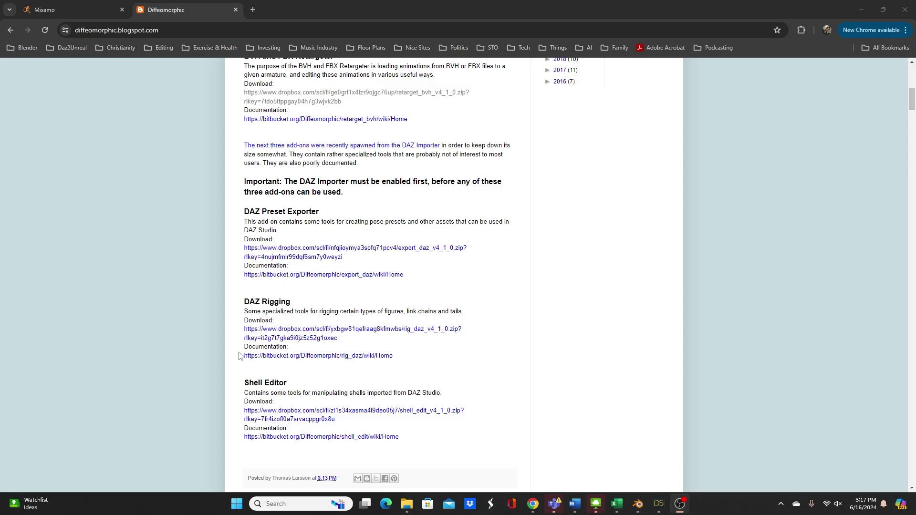
scroll(271, 377, up, 3)
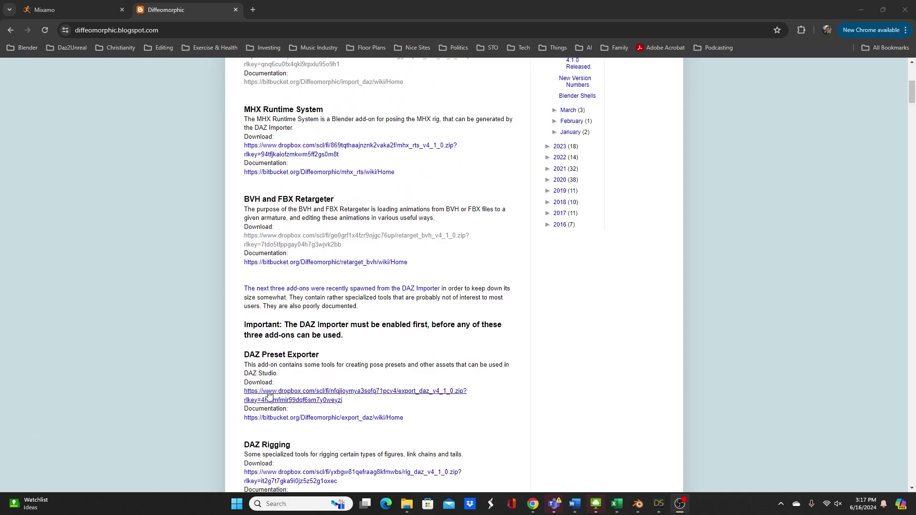
scroll(237, 355, up, 6)
scroll(237, 355, down, 3)
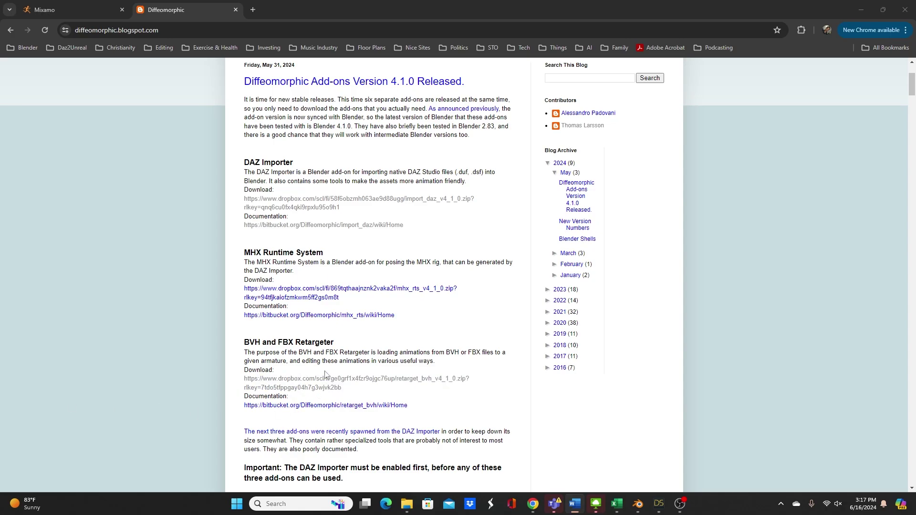
Open the import_daz documentation in a new tab and go to its Content of Zip File page
right_click(320, 225)
click(333, 235)
click(303, 11)
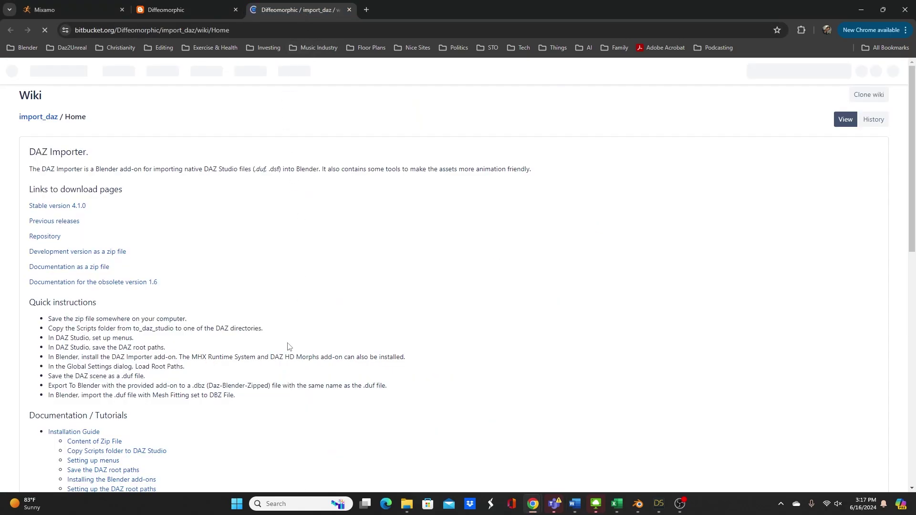
scroll(237, 316, down, 2)
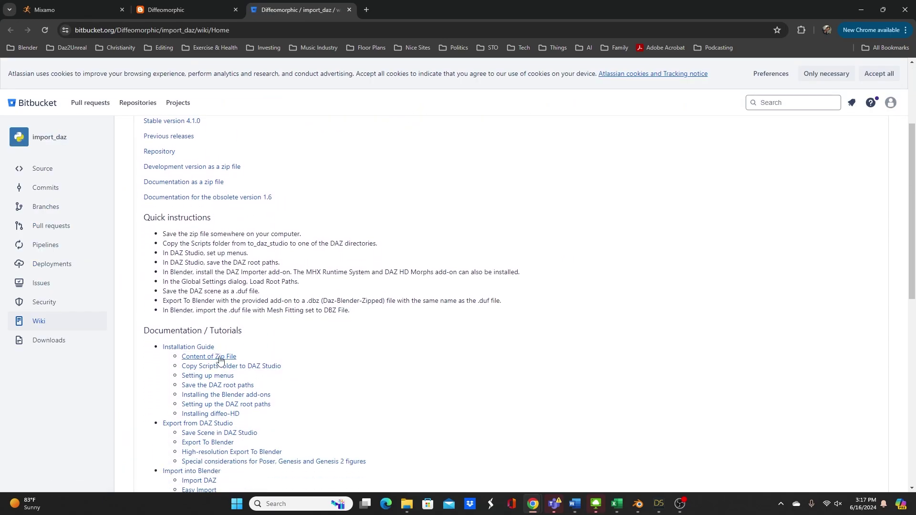
click(219, 358)
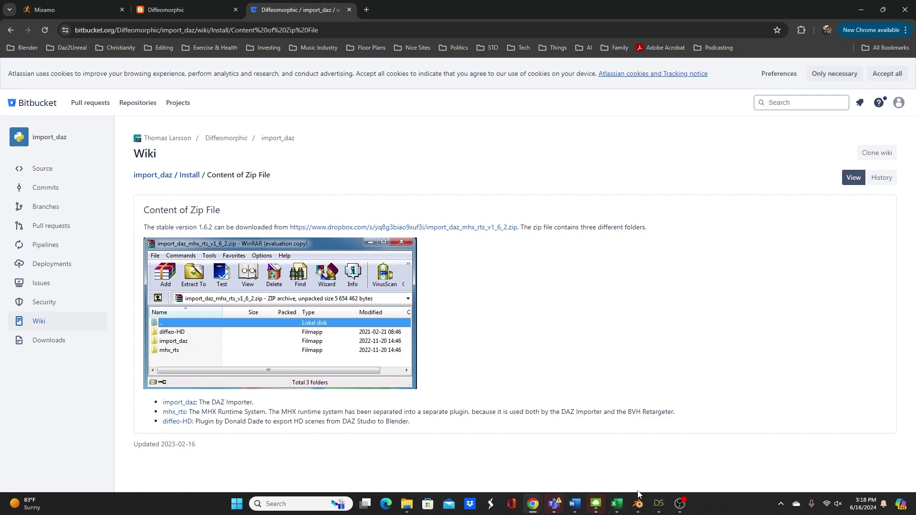
Filter Blender's add-on preferences by 'daz' to show the DAZ Importer 4.1.0 entry
click(638, 509)
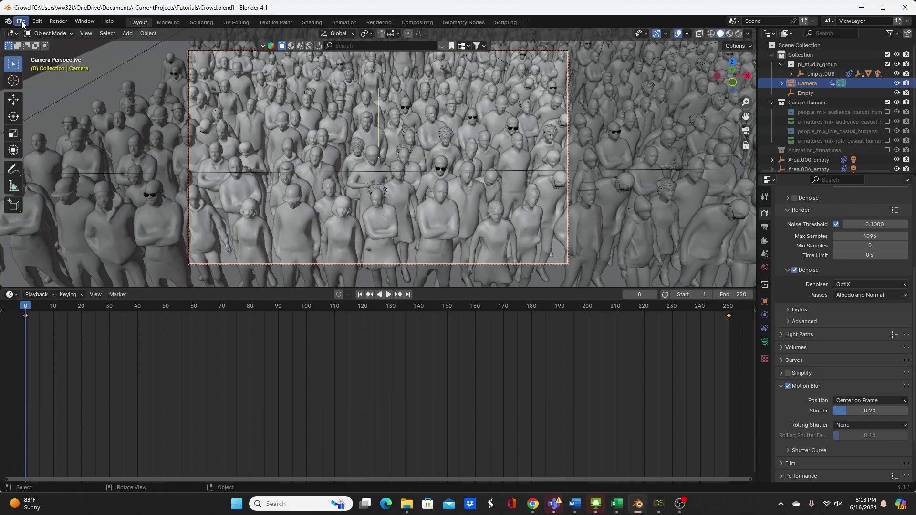
click(39, 25)
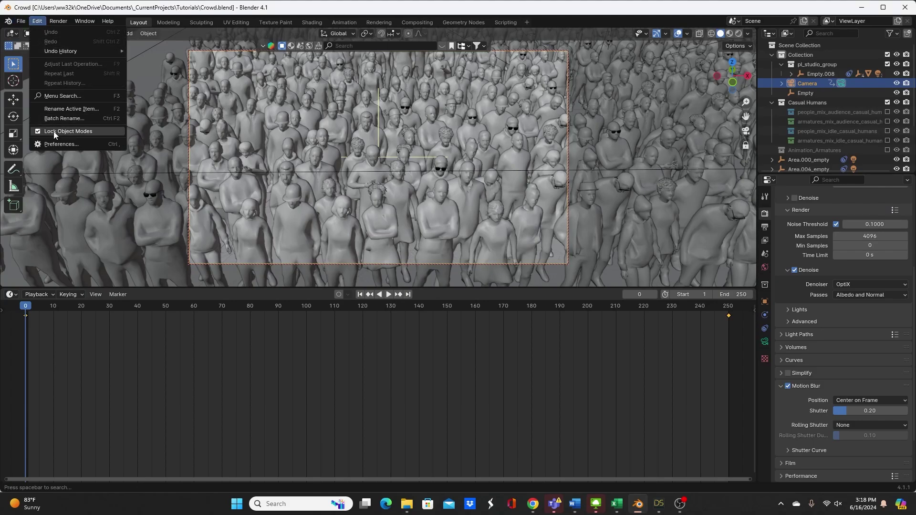
click(64, 144)
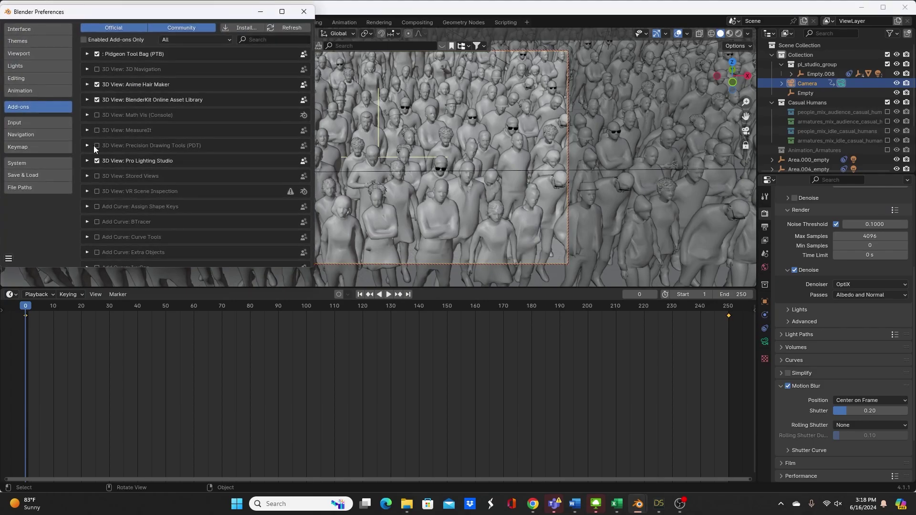
click(274, 41)
text(daz)
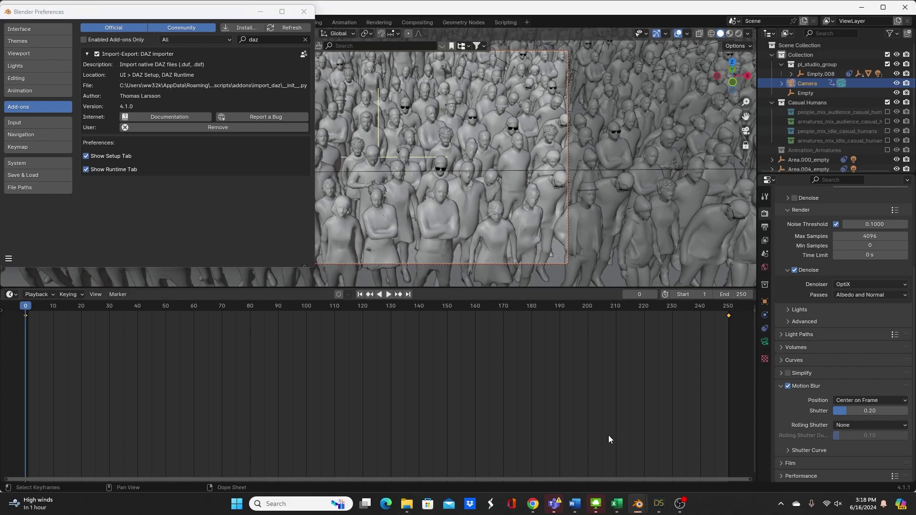
Reveal DAZ Studio's Scripts library folder in File Explorer and select the diffeomorphic PNG
click(658, 504)
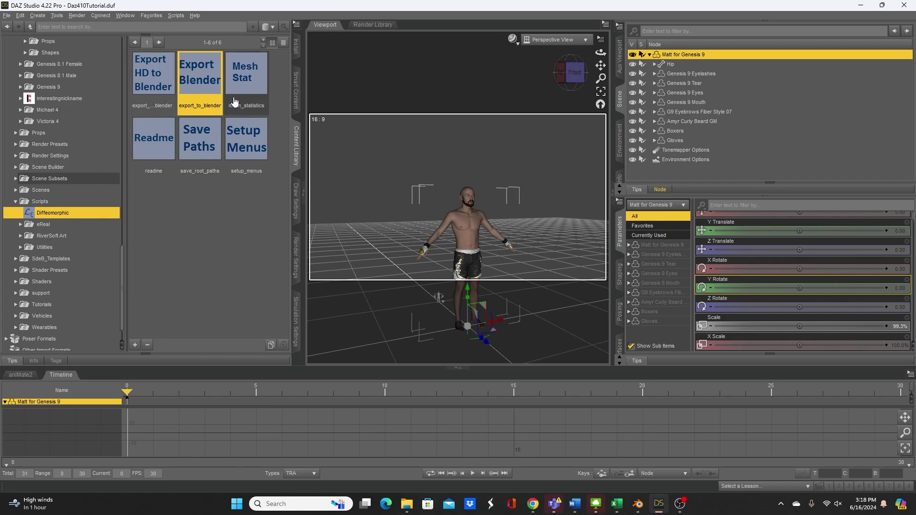
right_click(34, 203)
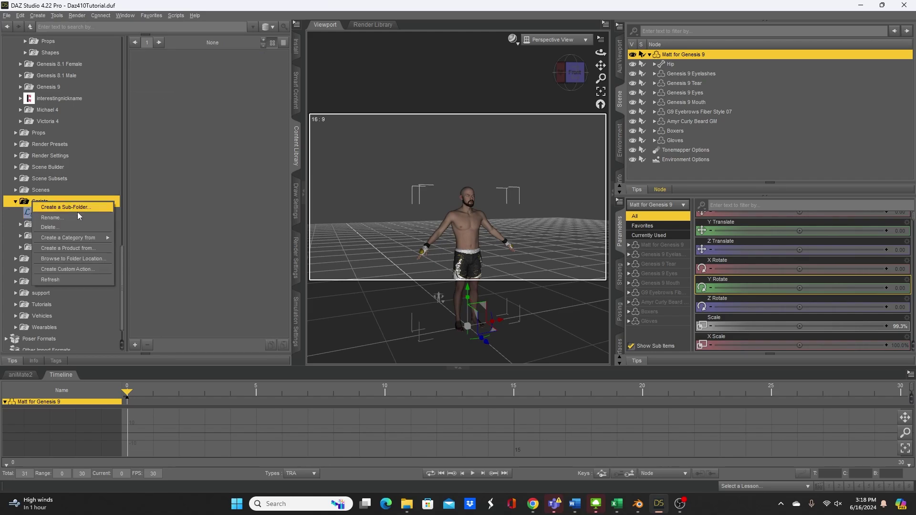
click(73, 262)
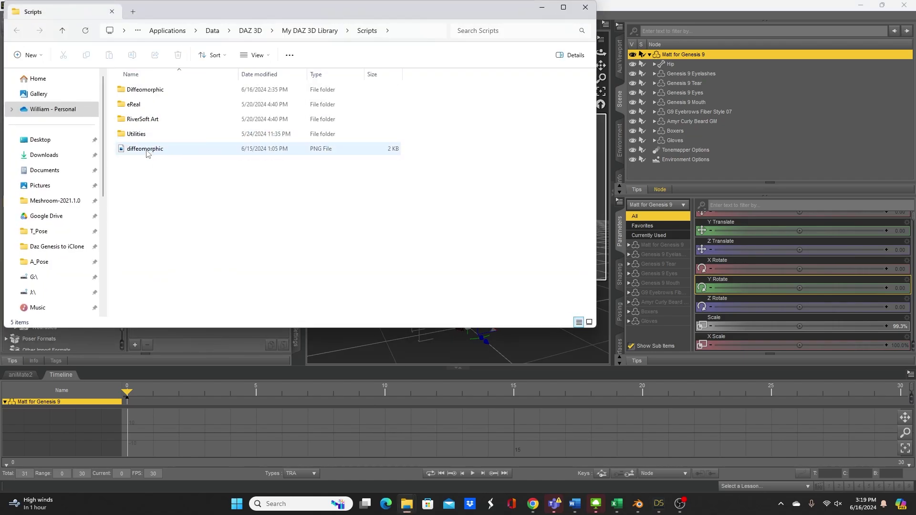
click(136, 152)
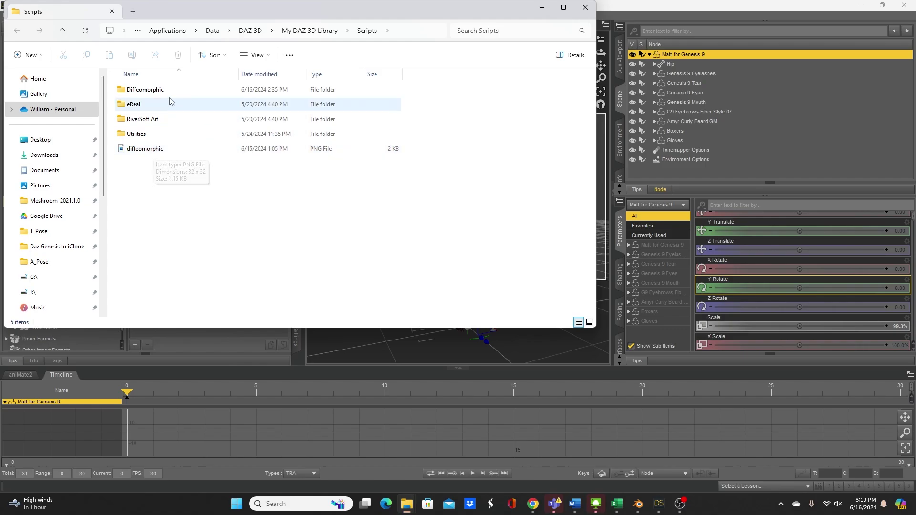
click(181, 92)
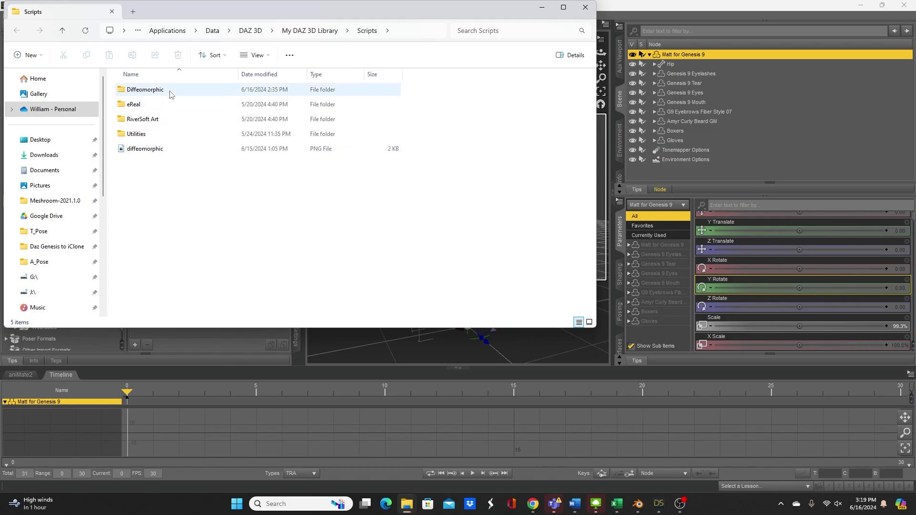
click(209, 220)
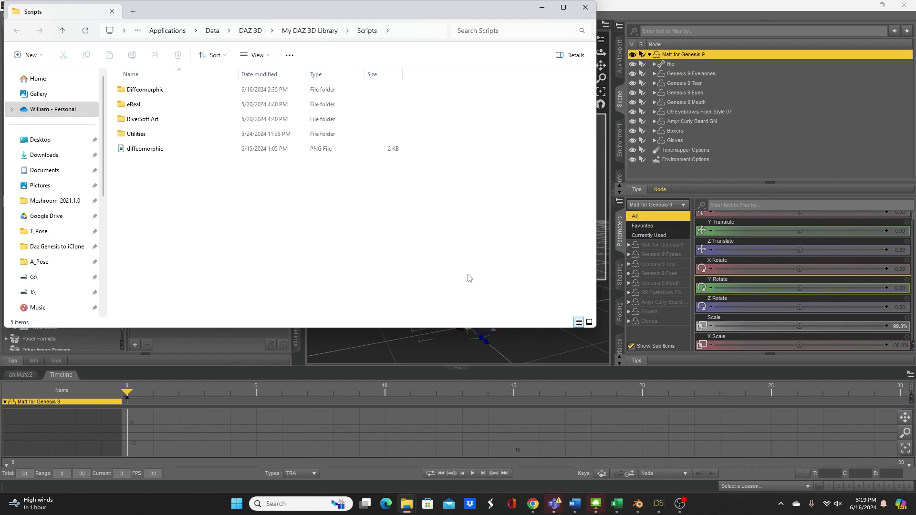
mouse_move(638, 504)
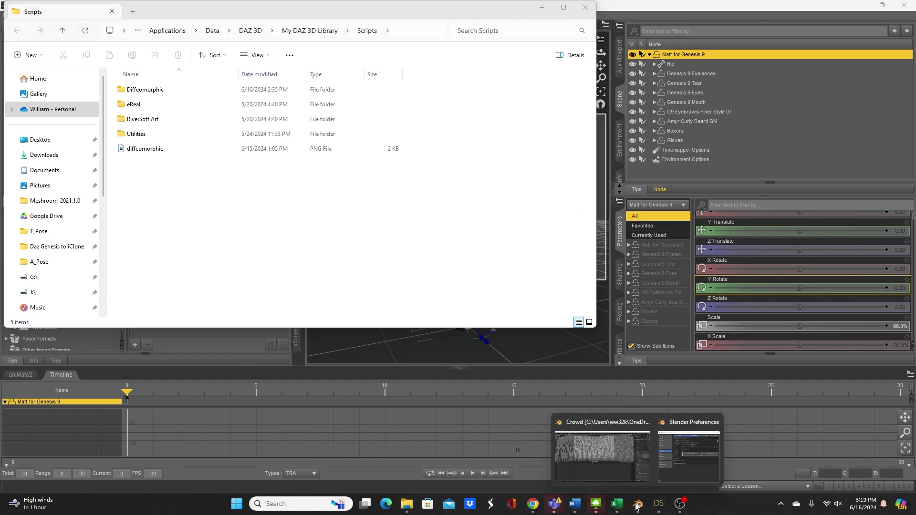
Browse Downloads for an add-on file, then close the file browser without installing
click(612, 464)
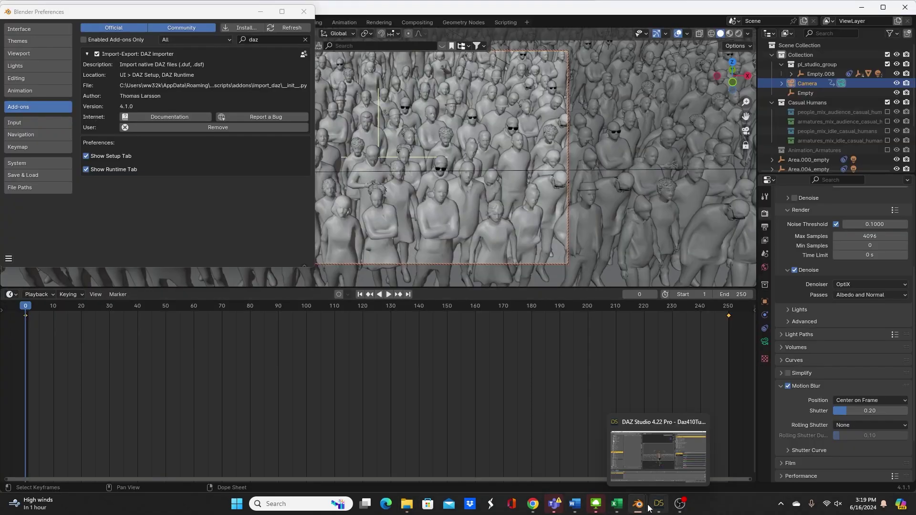
click(36, 14)
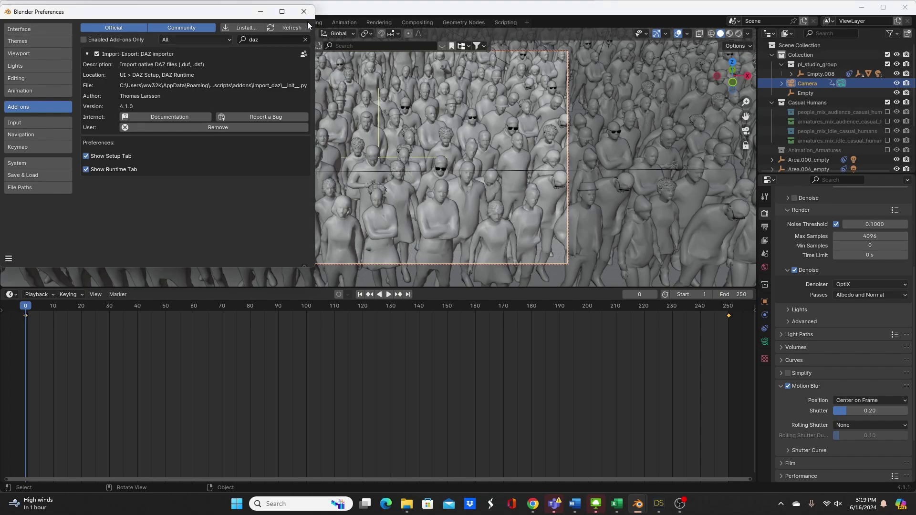
click(242, 27)
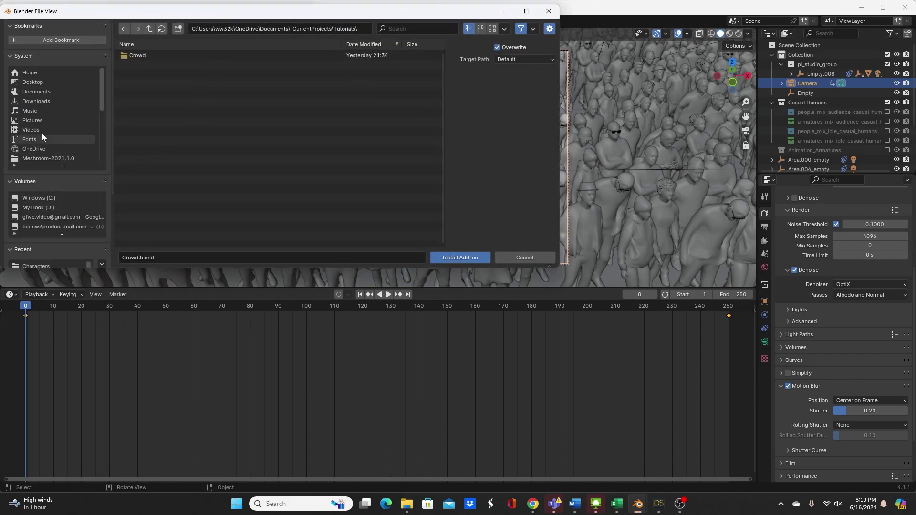
click(41, 101)
scroll(174, 178, down, 10)
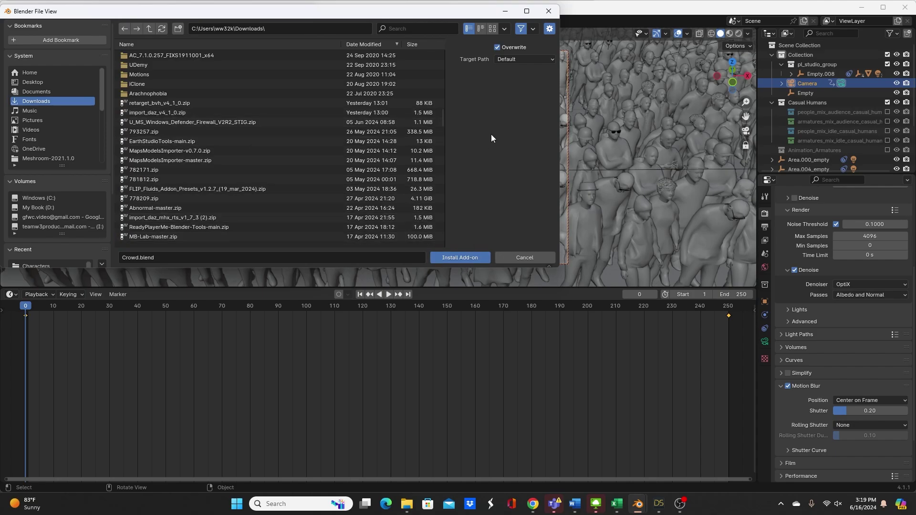
click(548, 11)
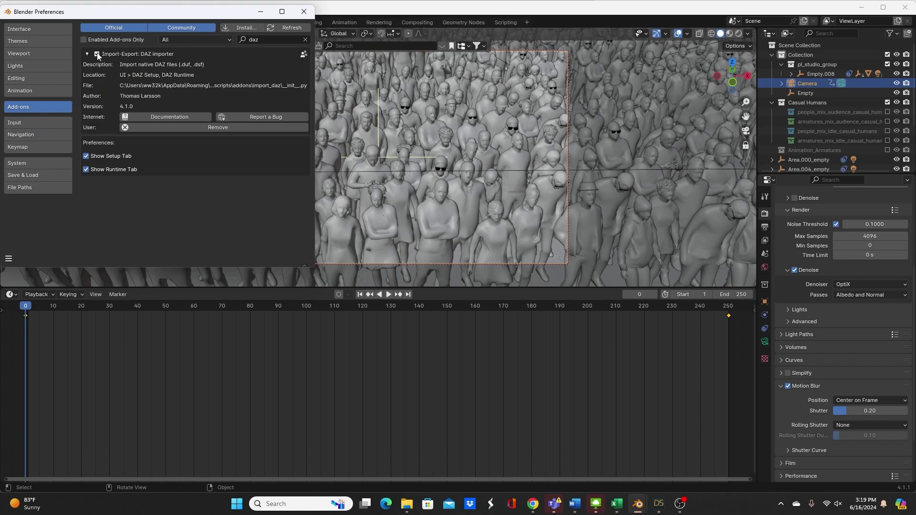
Toggle the DAZ Importer add-on off and back on, then close Preferences
click(98, 54)
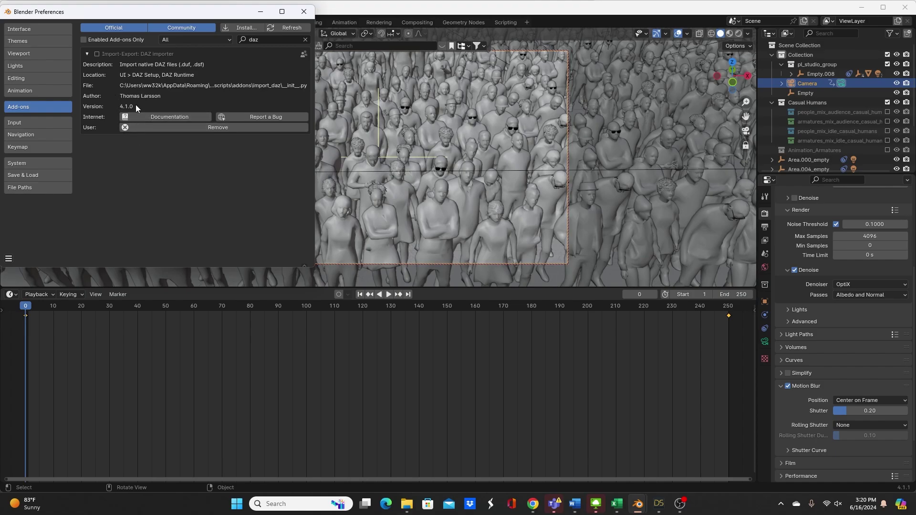
click(96, 54)
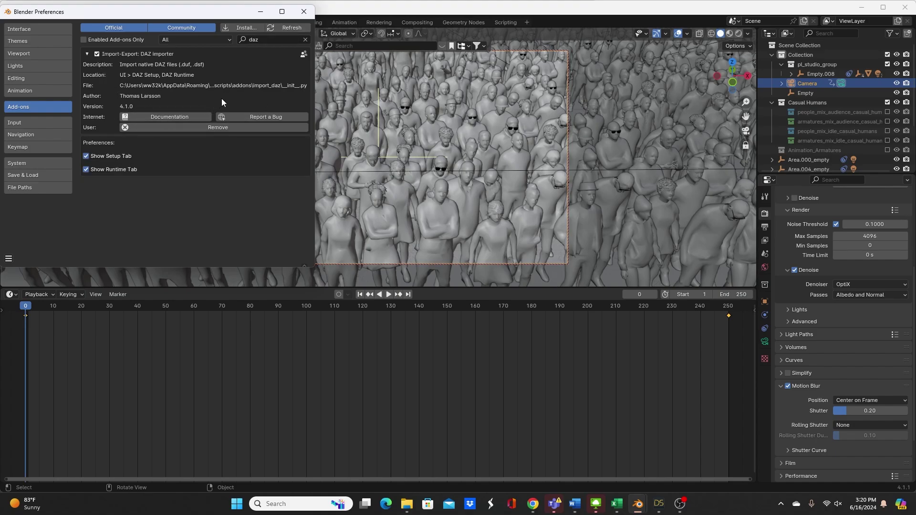
click(301, 11)
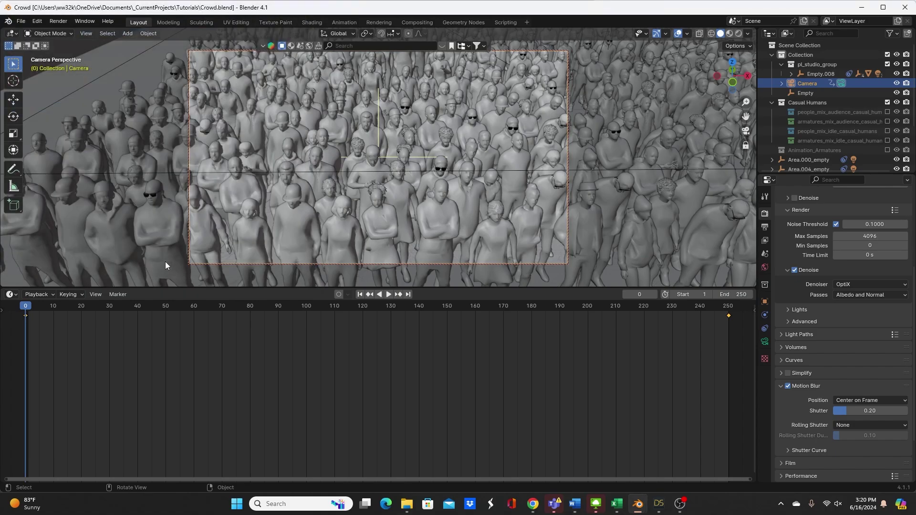
Run the Diffeomorphic Export Blender script from the Scripts library, then cancel its save dialog
click(661, 508)
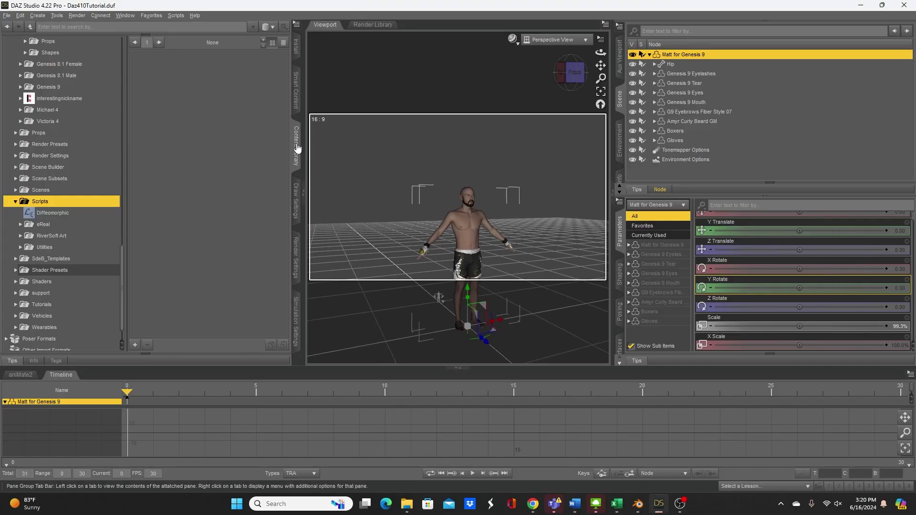
scroll(515, 245, up, 8)
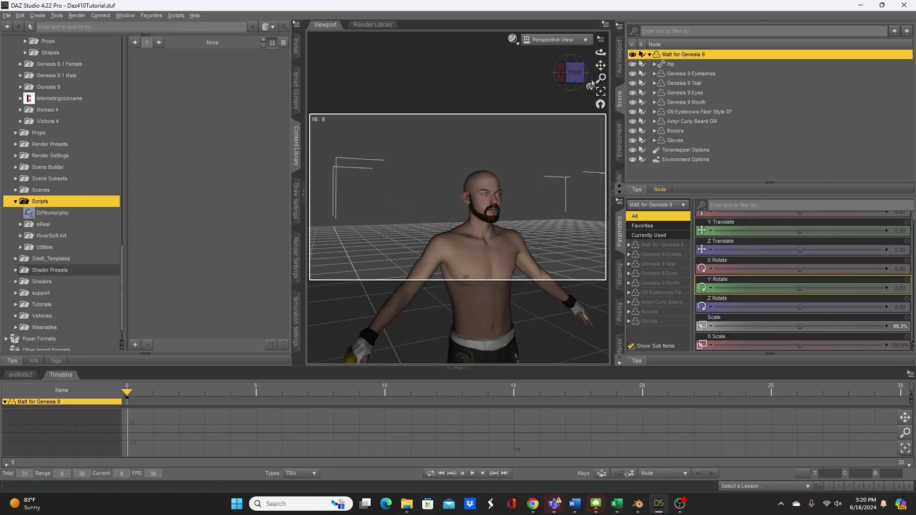
drag(600, 65, 606, 86)
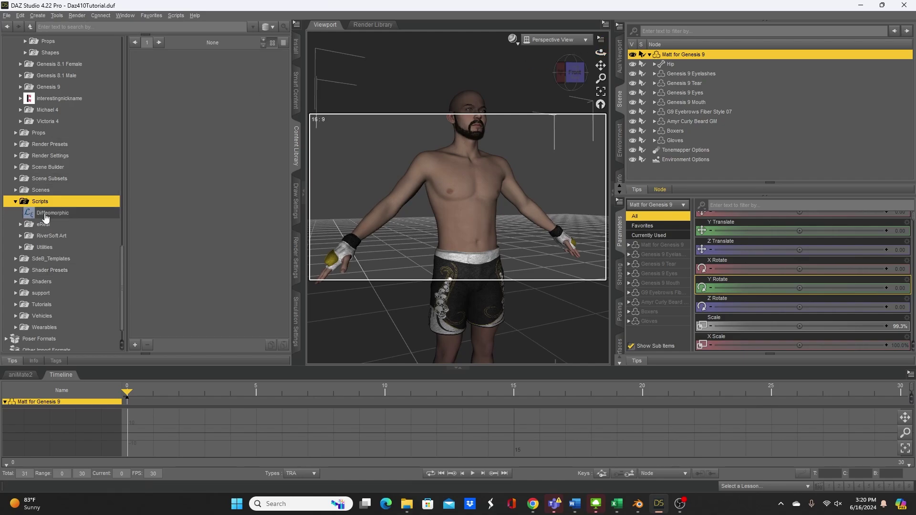
click(52, 213)
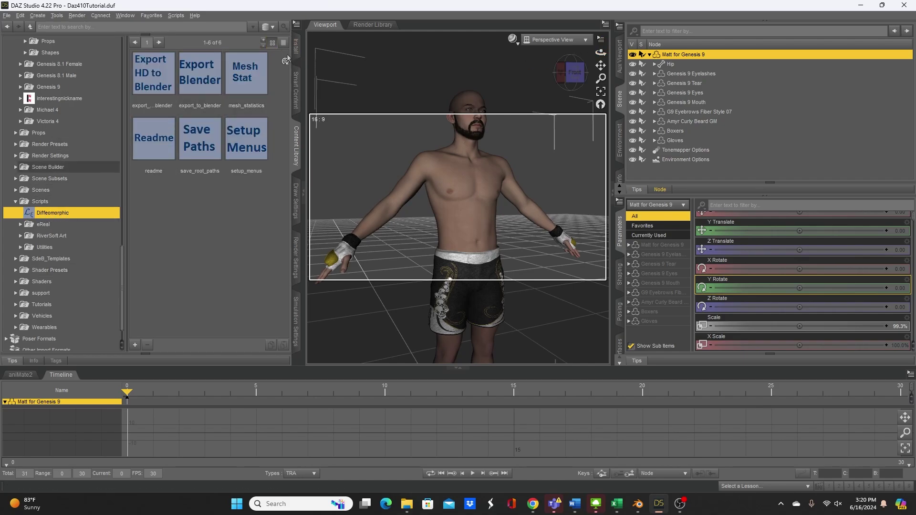
click(202, 82)
double_click(202, 81)
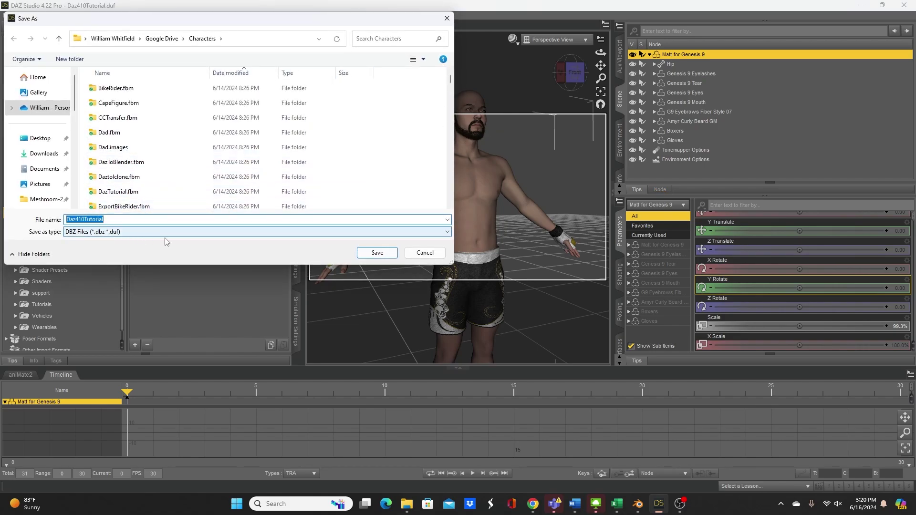
click(424, 253)
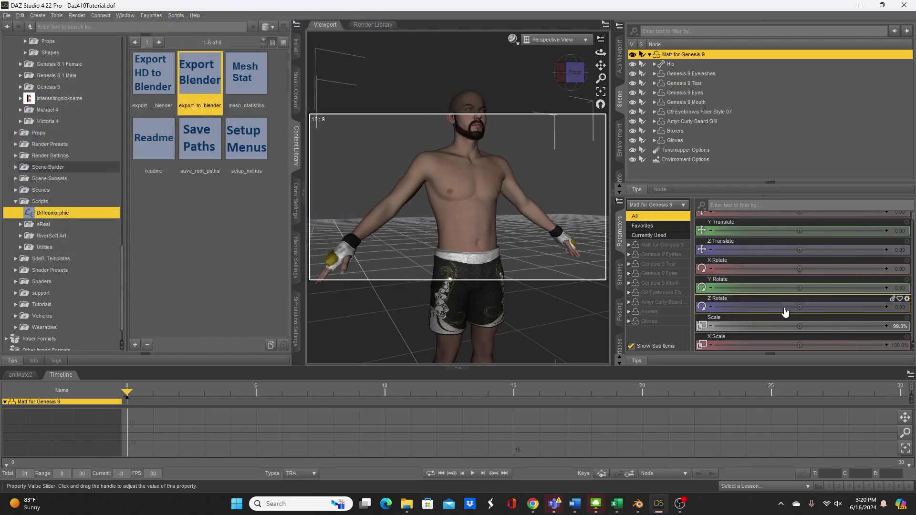
Start a new General scene in Blender
click(640, 507)
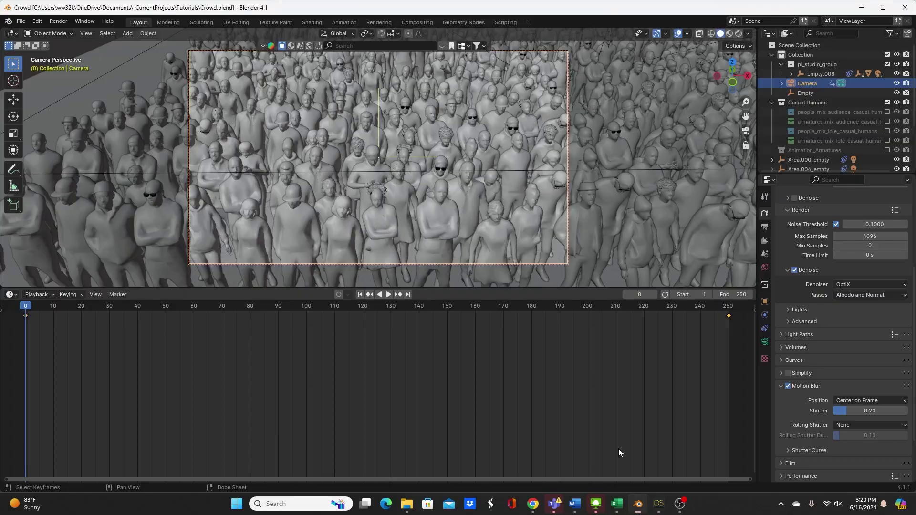
click(21, 21)
mouse_move(21, 32)
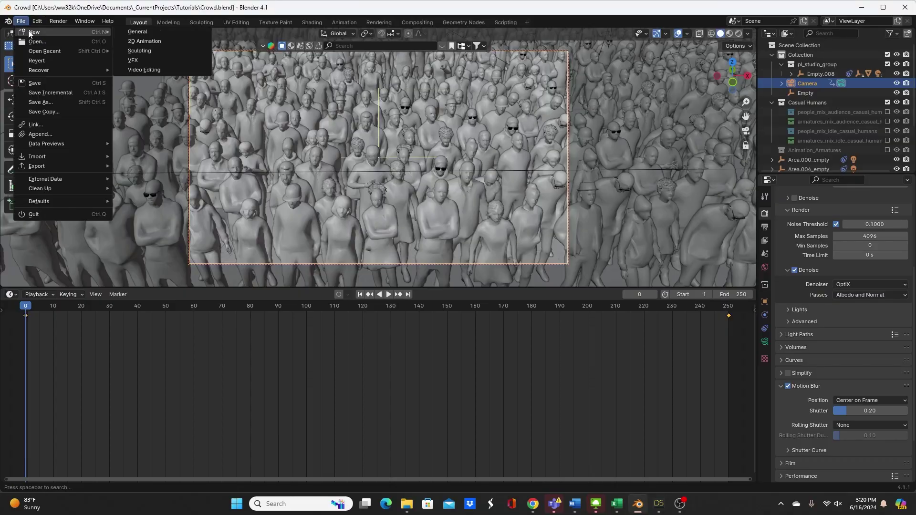
click(156, 30)
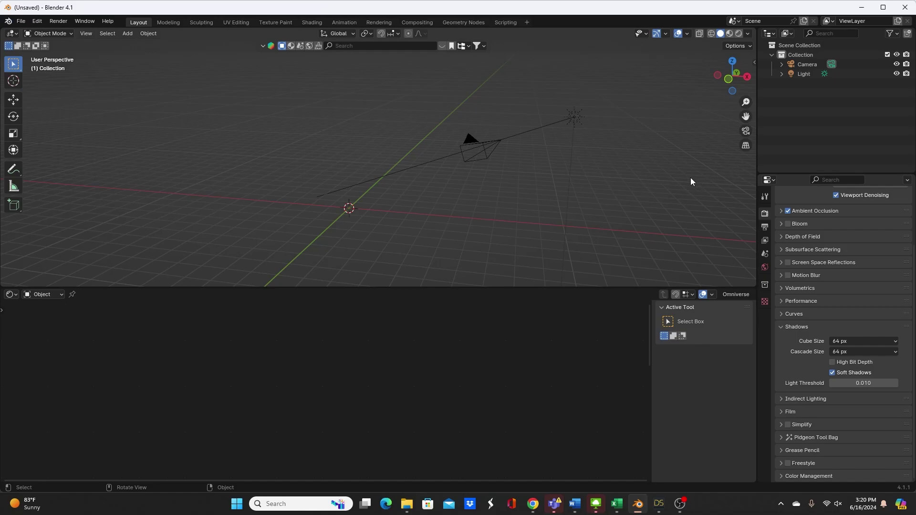
Show the sidebar's DAZ Setup tab and look through the File menu for DAZ import
key(n)
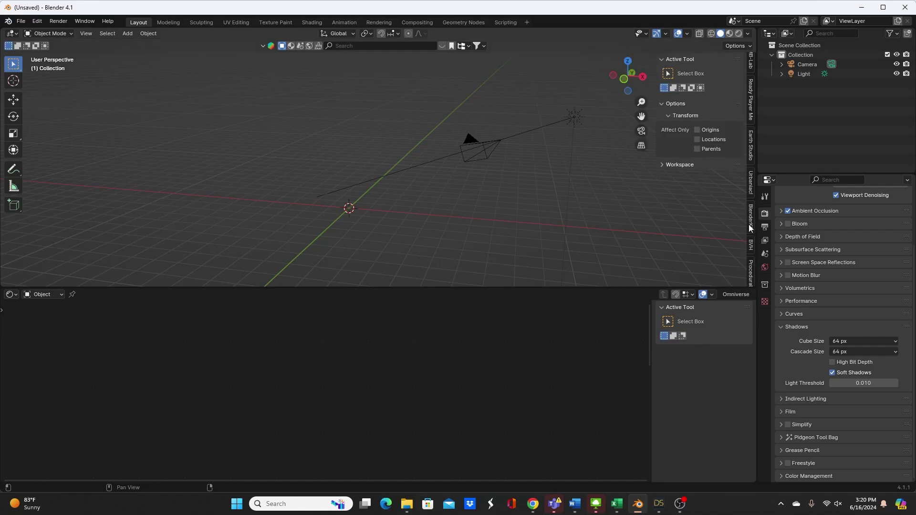
scroll(750, 228, down, 5)
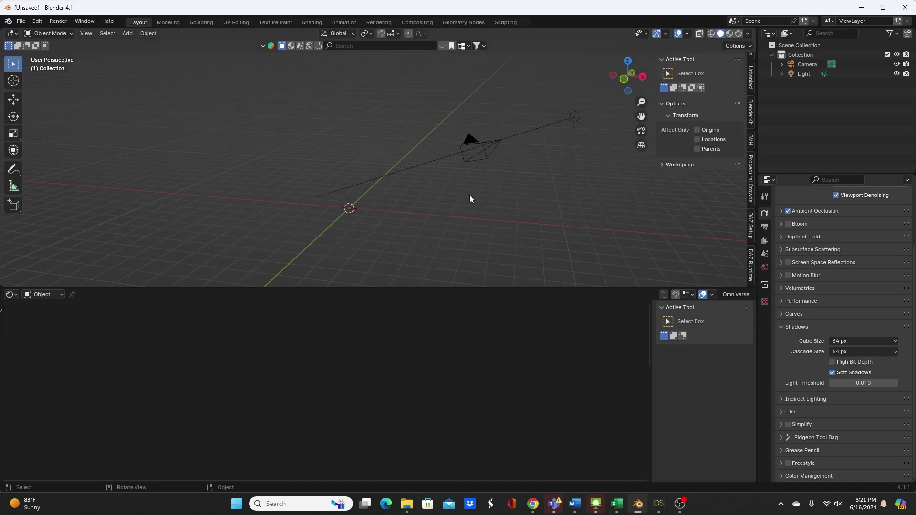
scroll(456, 197, up, 5)
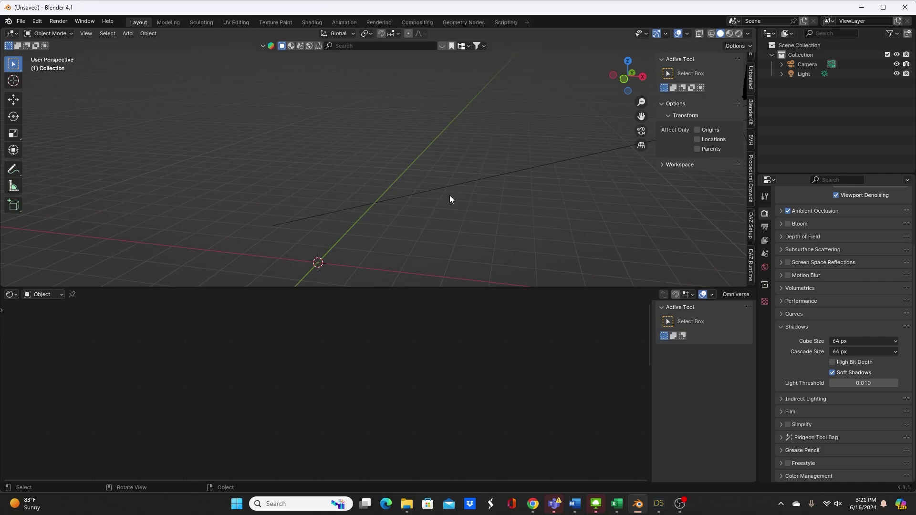
click(752, 223)
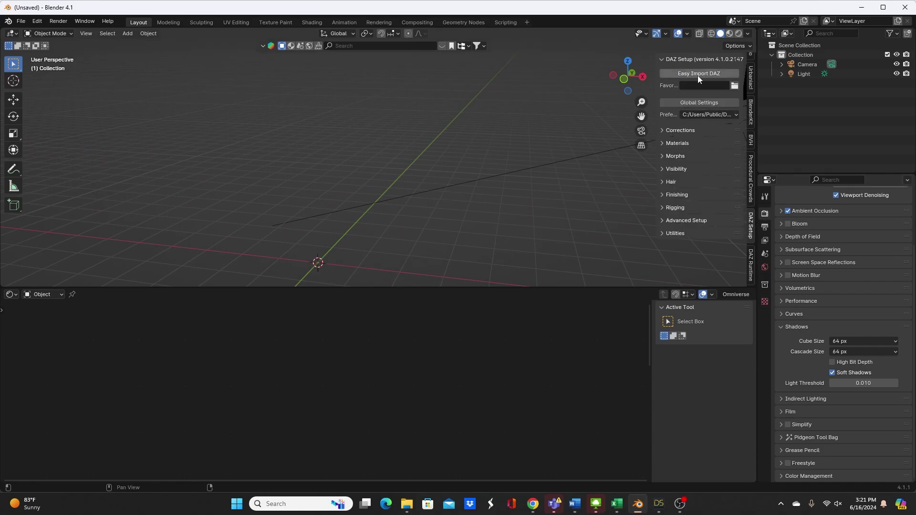
click(21, 21)
mouse_move(35, 190)
mouse_move(42, 158)
Pick Daz410Tutorial.duf from Recent > Characters in the Easy Import DAZ browser
click(696, 73)
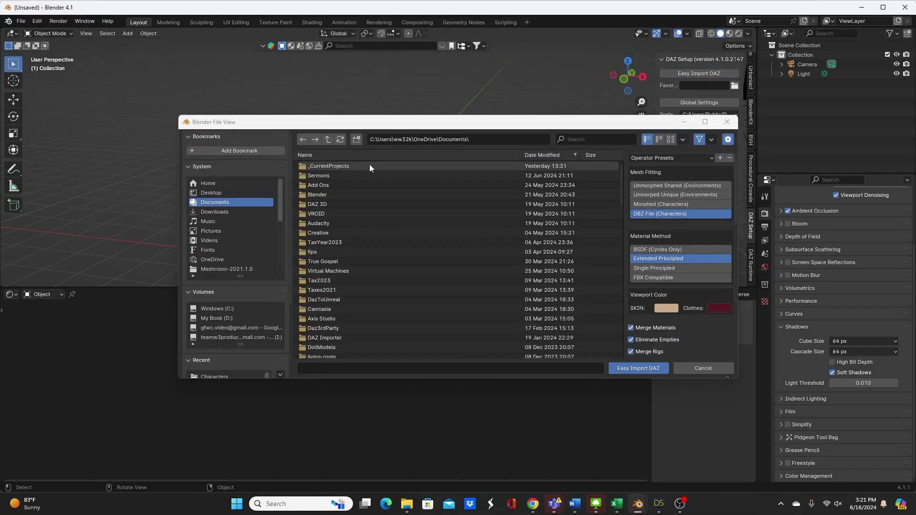
scroll(288, 268, down, 5)
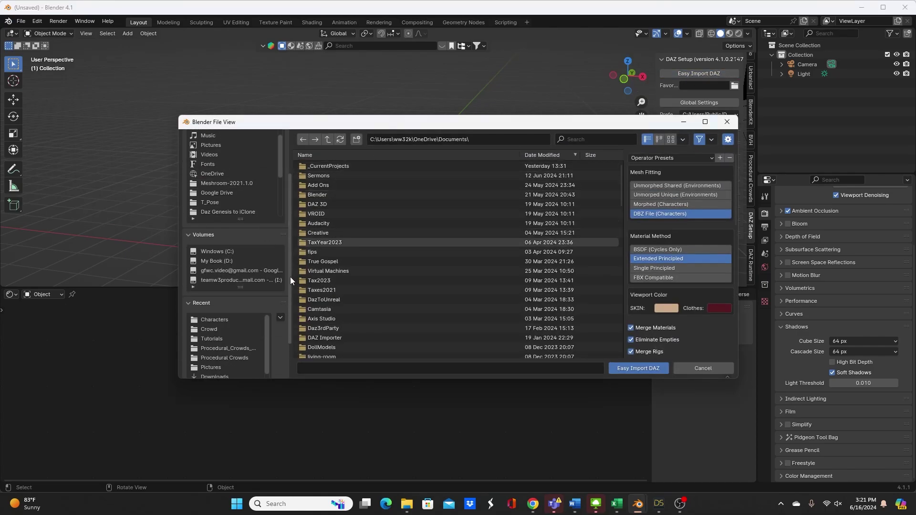
click(226, 275)
scroll(386, 246, down, 5)
scroll(344, 196, up, 2)
click(331, 194)
Import with BSDF (Cycles Only) materials plus FACS Details, FACS Expressions and Body morphs
scroll(381, 205, down, 1)
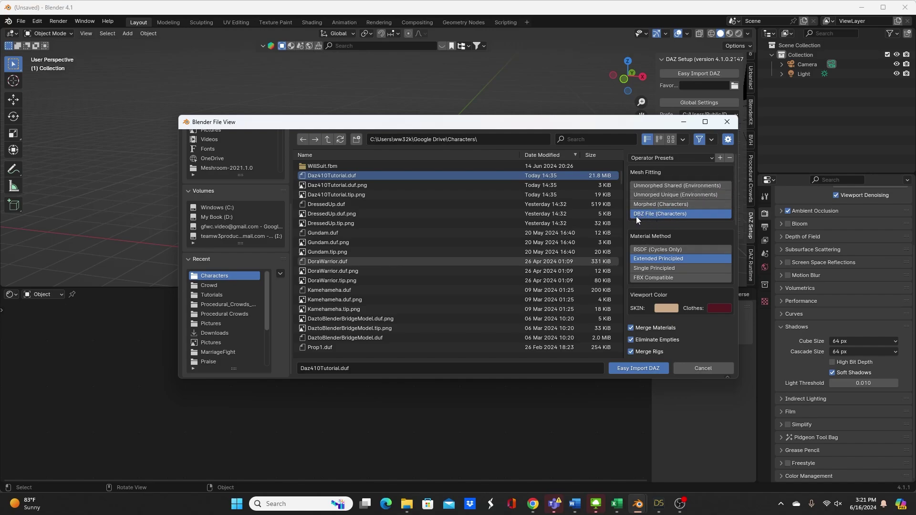
click(647, 250)
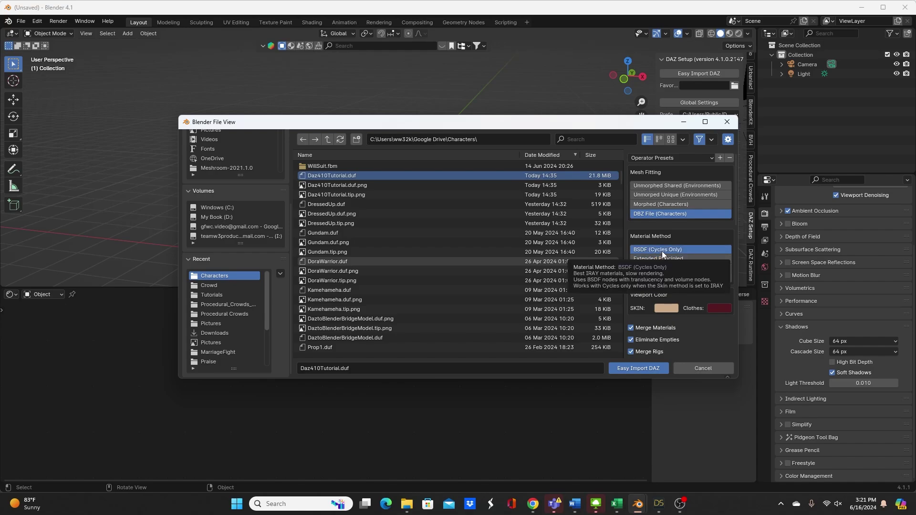
scroll(676, 242, down, 5)
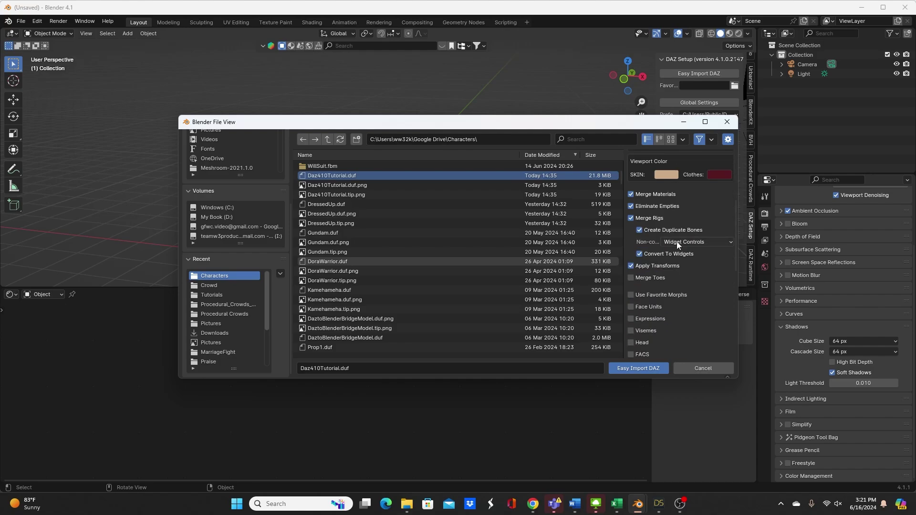
scroll(661, 210, down, 3)
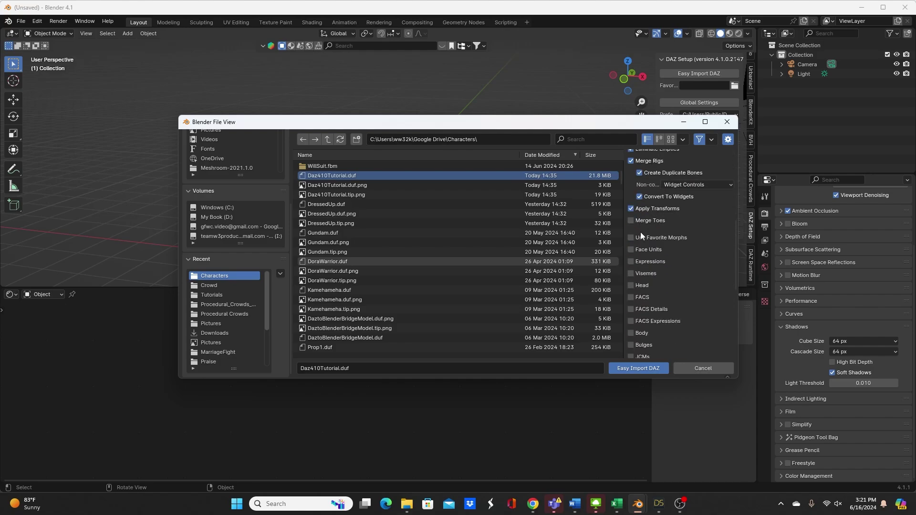
scroll(643, 251, down, 2)
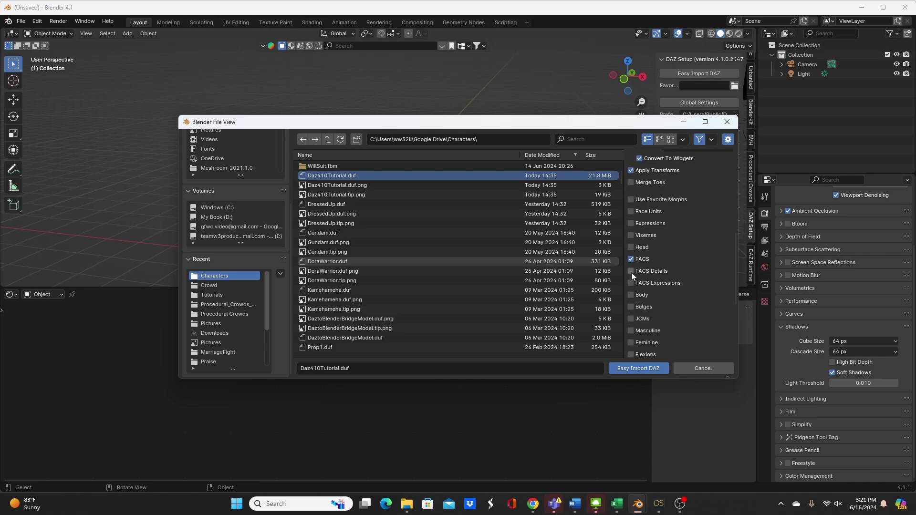
click(630, 271)
click(632, 283)
click(632, 296)
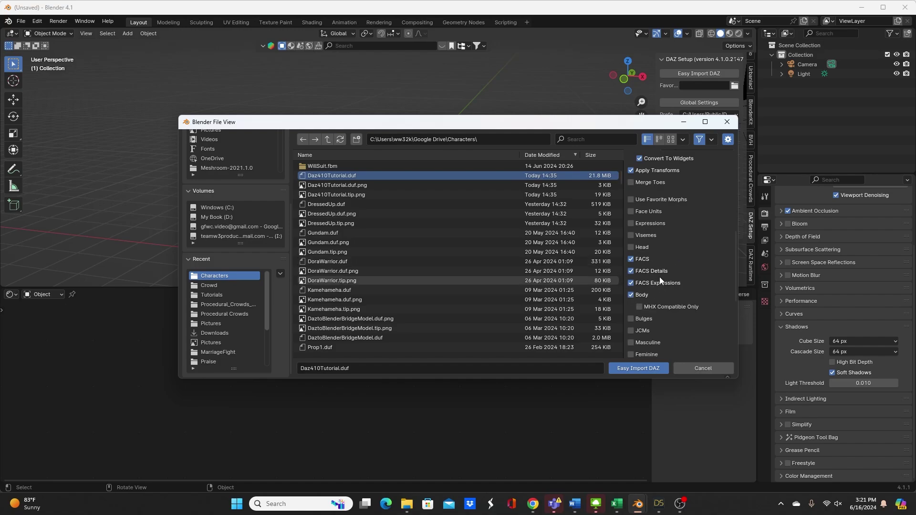
scroll(645, 234, down, 4)
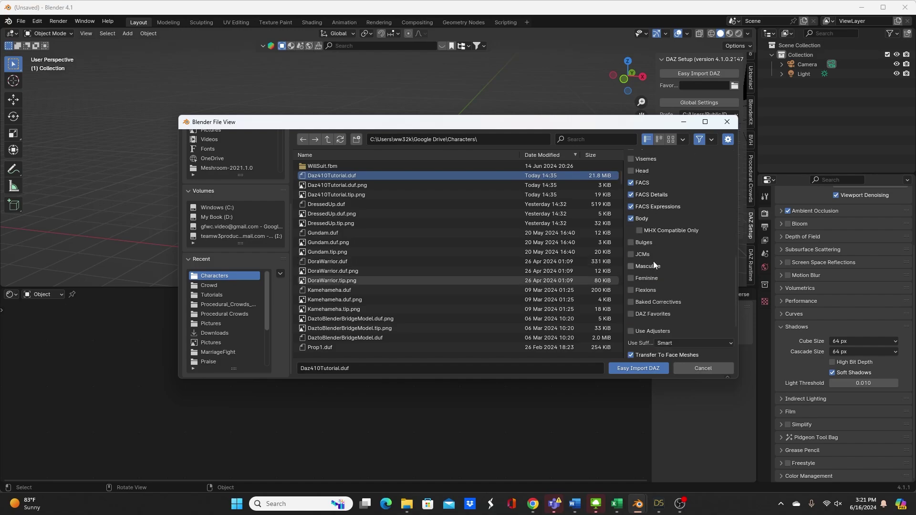
scroll(654, 262, up, 3)
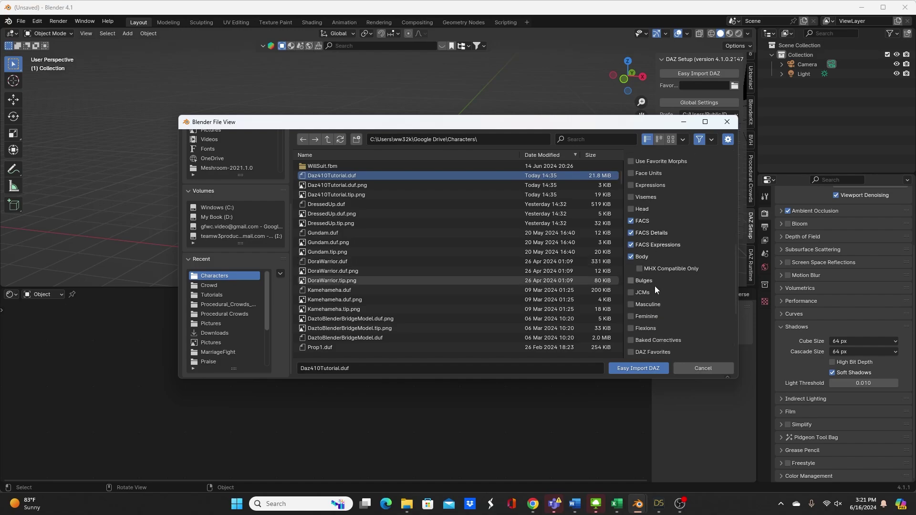
click(631, 368)
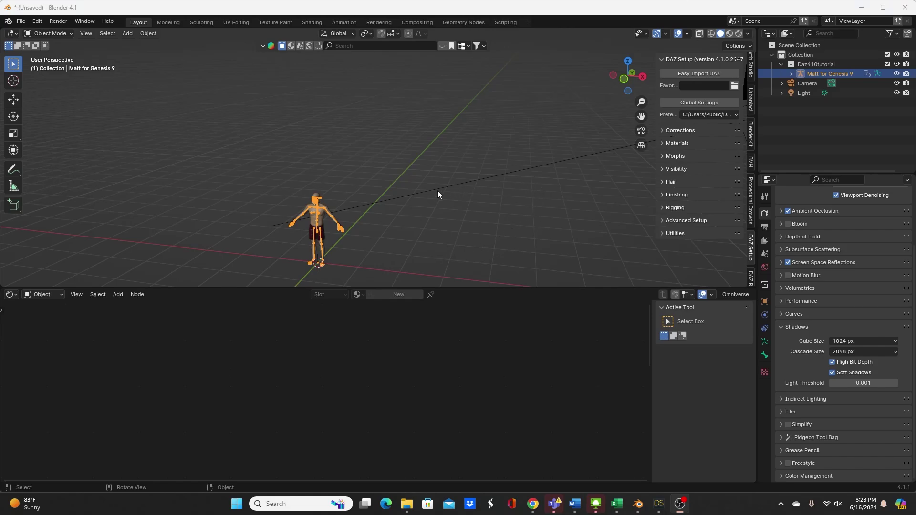
Zoom onto the imported Matt figure and enlarge the 3D viewport by dragging its border down
scroll(406, 202, up, 6)
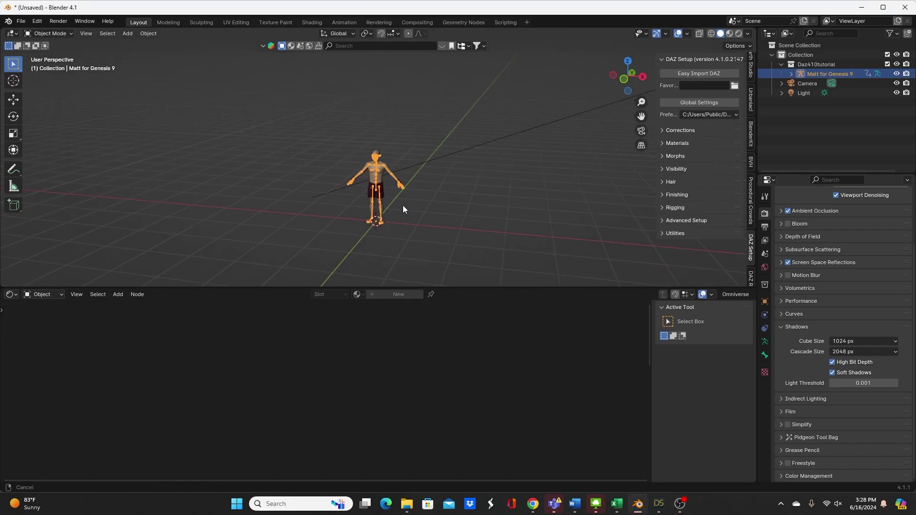
scroll(425, 177, up, 6)
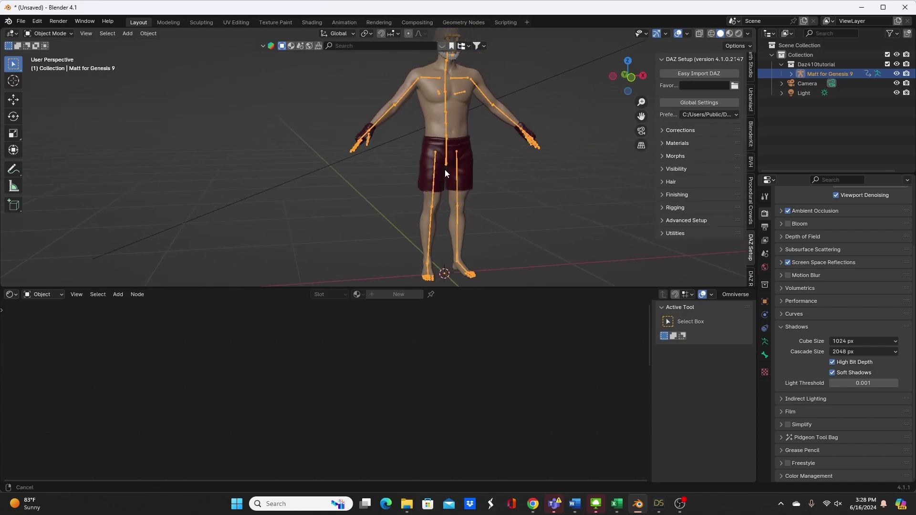
drag(520, 286, 514, 427)
scroll(429, 253, up, 5)
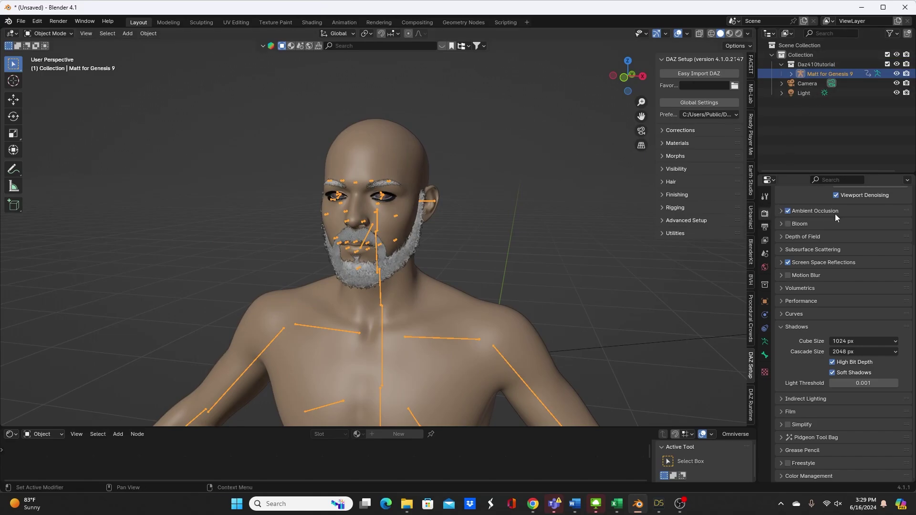
Set the render engine to Cycles with GPU Compute
scroll(825, 243, up, 3)
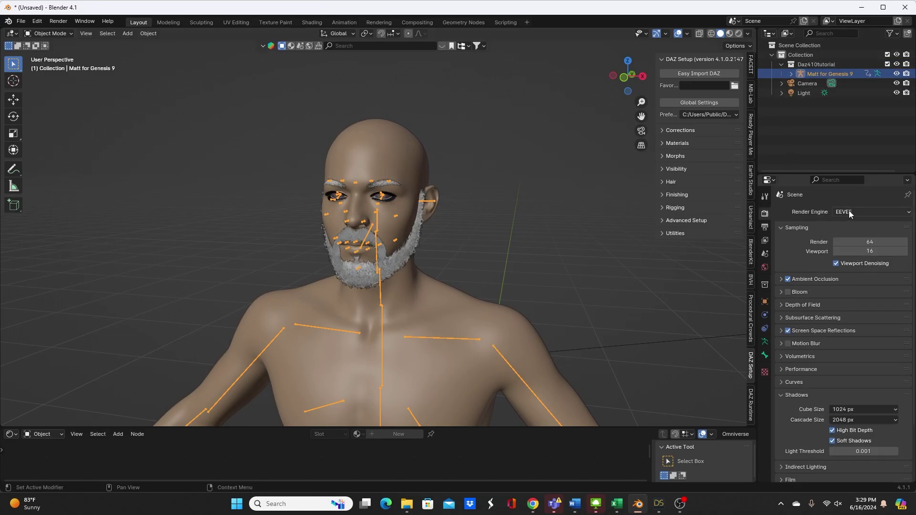
click(843, 212)
click(847, 242)
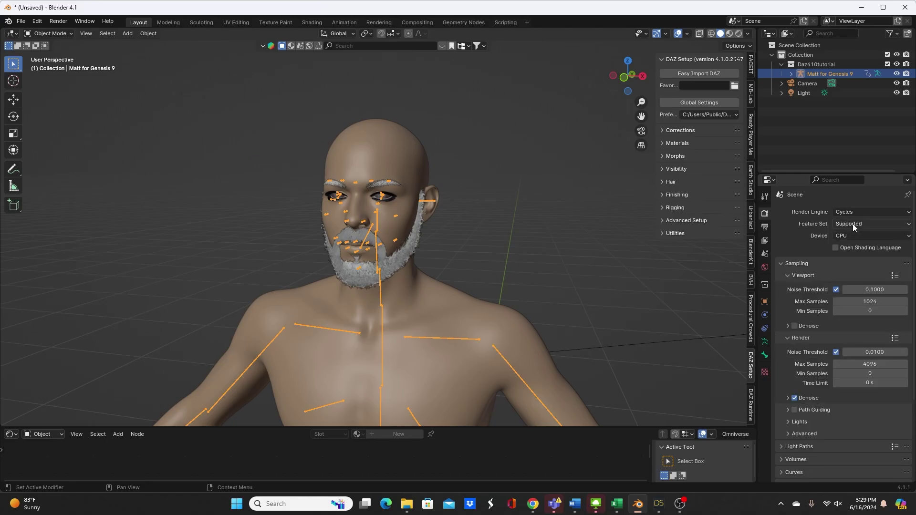
click(848, 235)
click(848, 257)
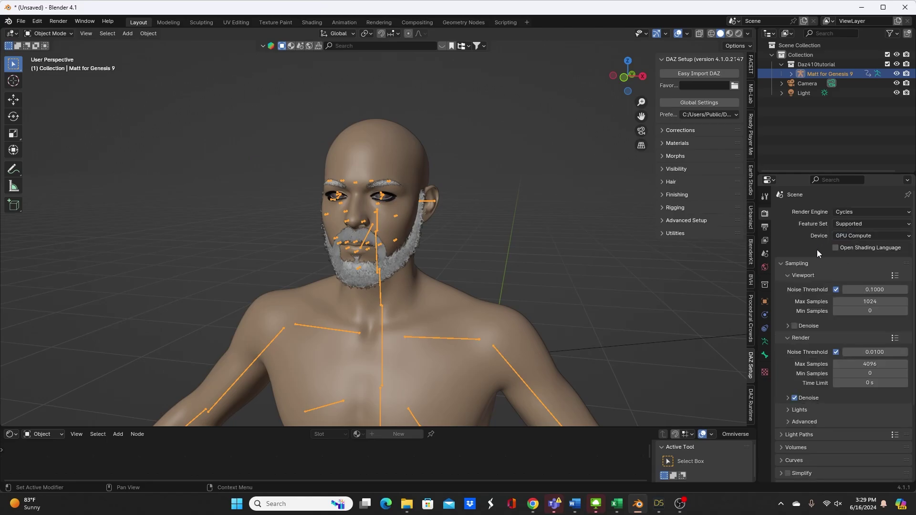
Set the render denoiser to OpenImageDenoise
scroll(831, 358, down, 4)
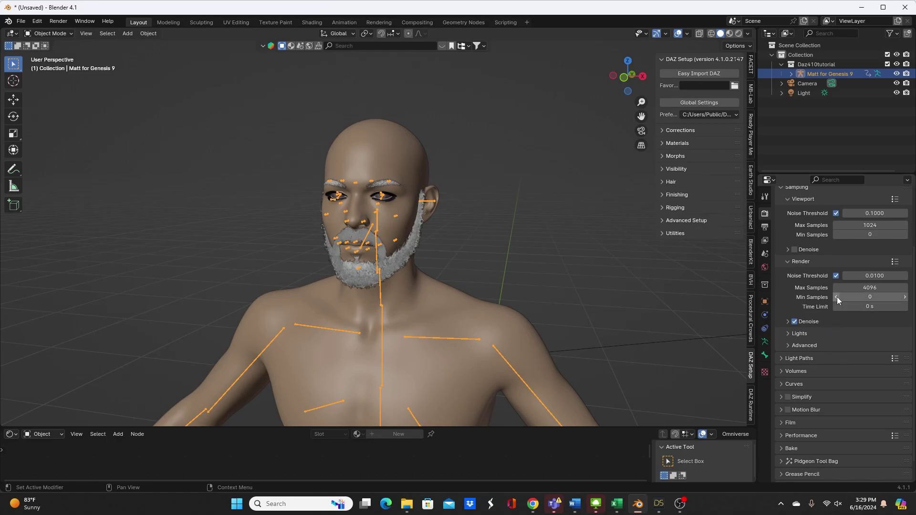
click(788, 322)
click(869, 335)
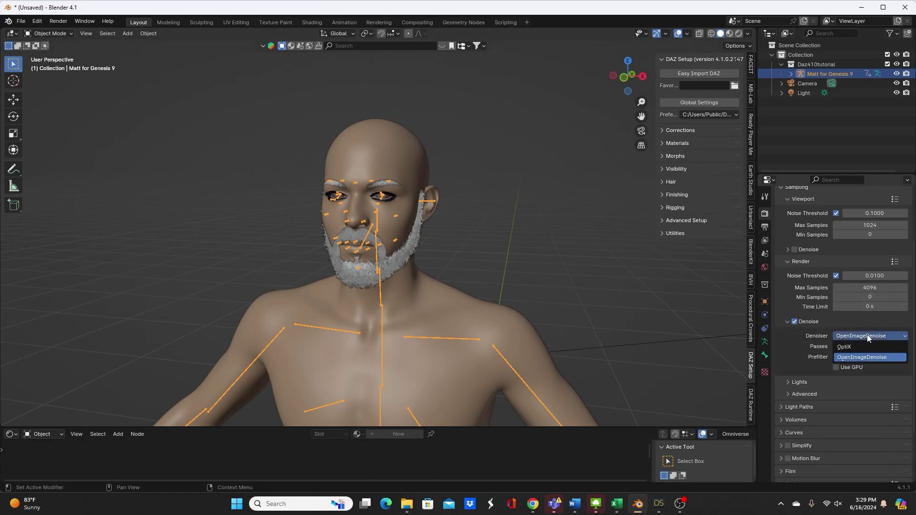
click(858, 346)
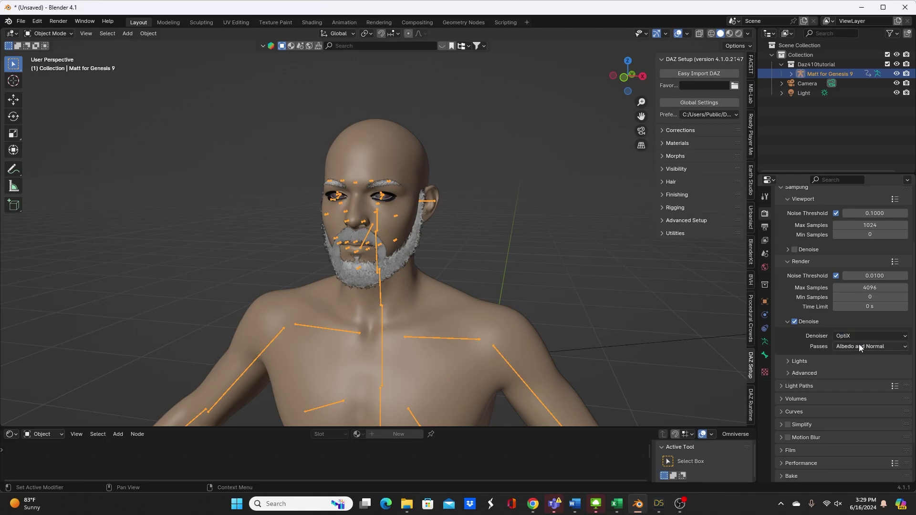
click(859, 336)
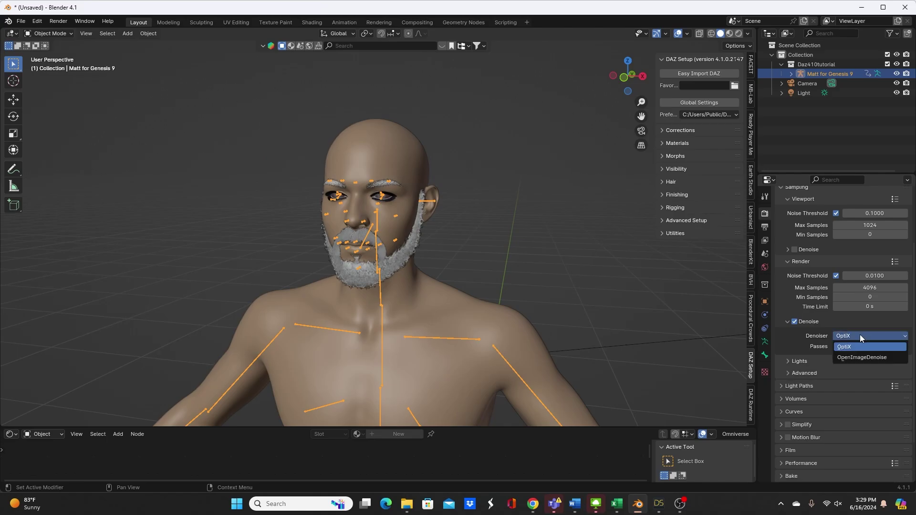
click(848, 356)
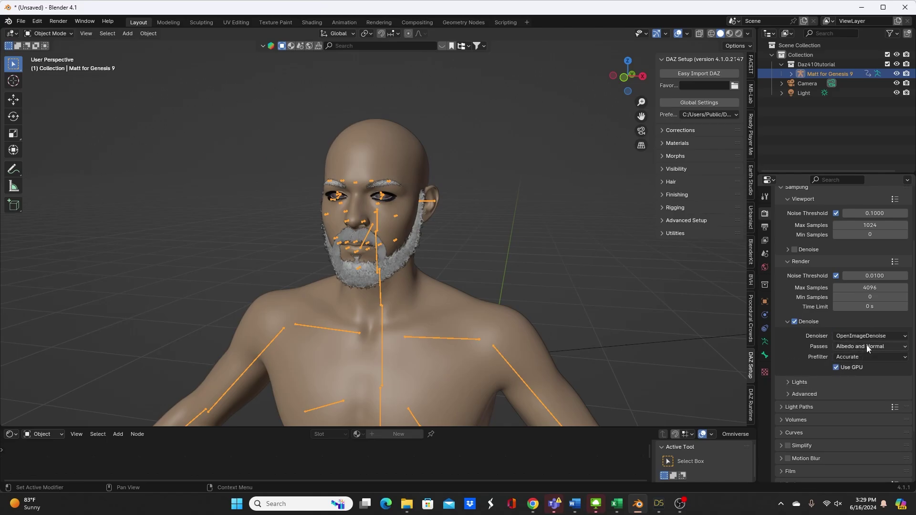
click(788, 321)
Apply the Full Global Illumination light paths preset
scroll(835, 330, down, 1)
click(789, 310)
click(800, 348)
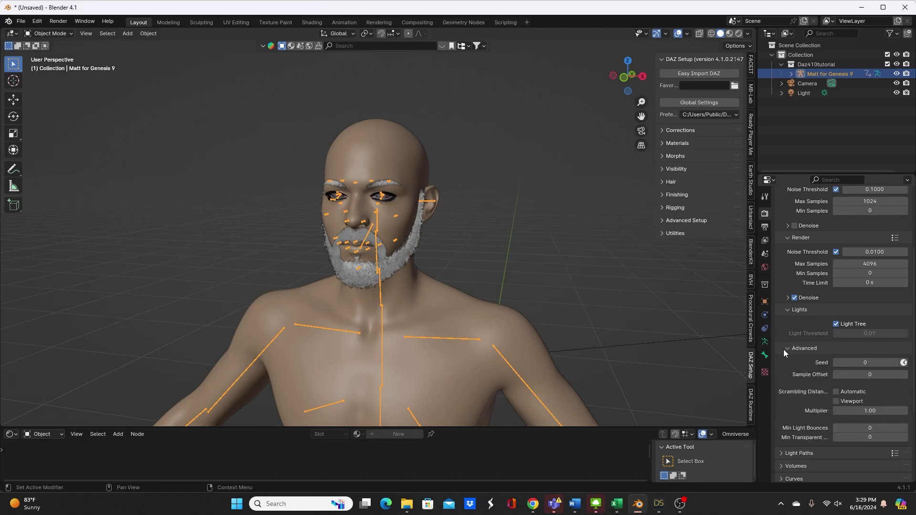
click(785, 348)
scroll(794, 342, down, 1)
click(805, 332)
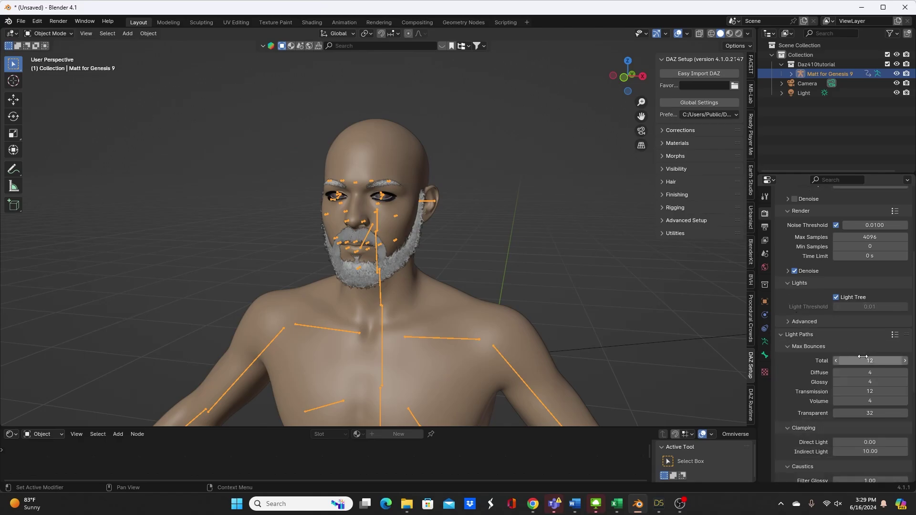
click(894, 336)
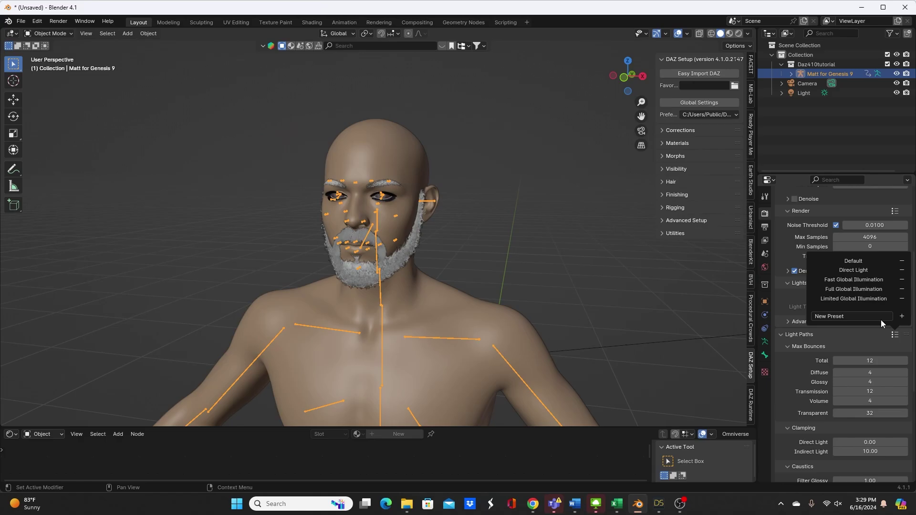
click(858, 288)
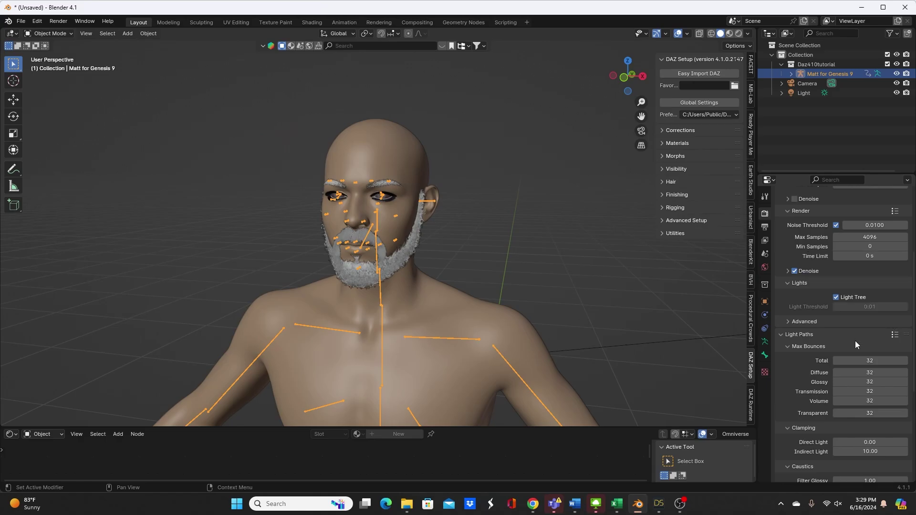
scroll(854, 345, down, 6)
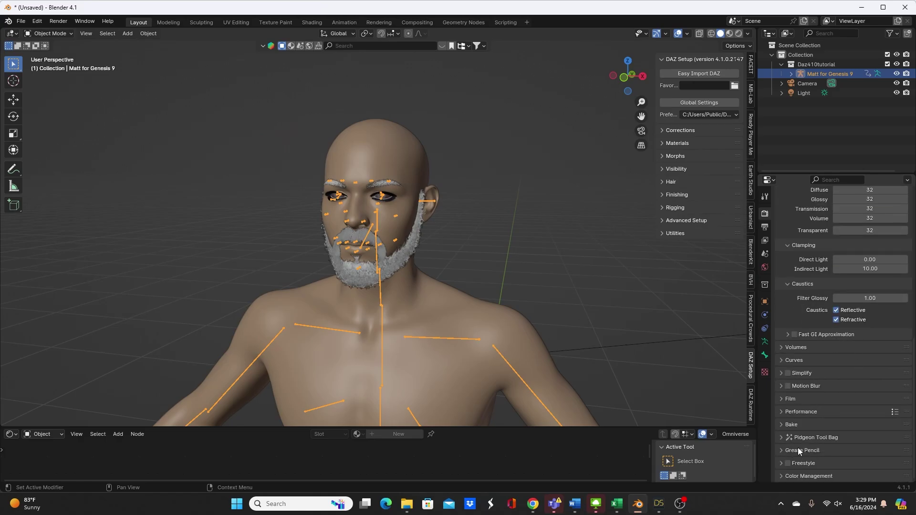
Set the Color Management Look to Medium High Contrast
click(783, 475)
scroll(857, 403, down, 5)
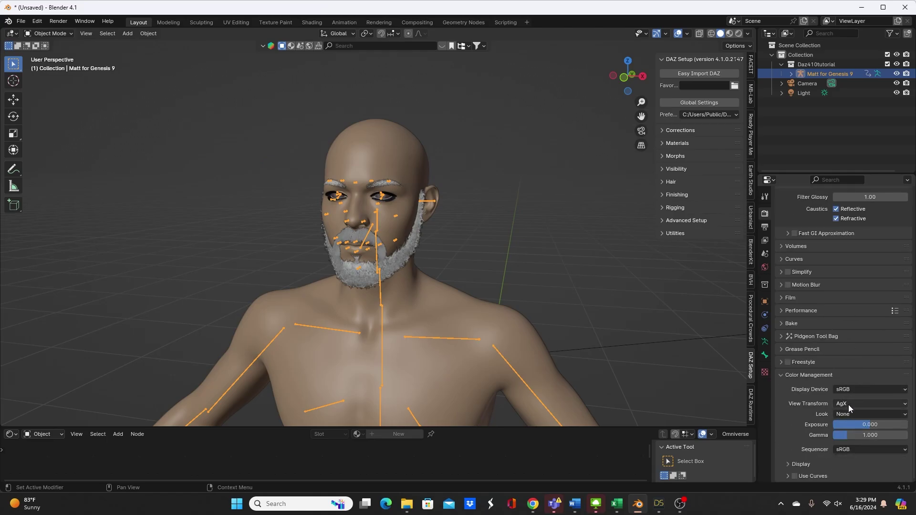
click(858, 413)
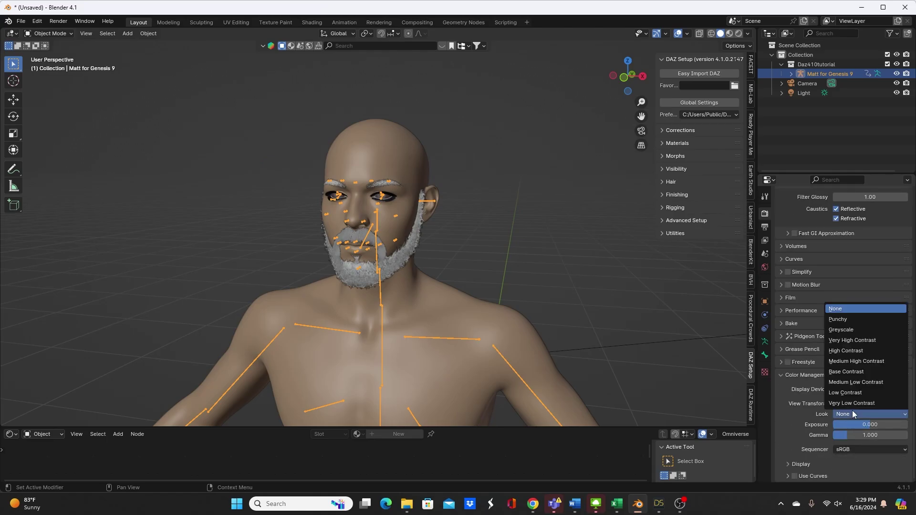
click(875, 361)
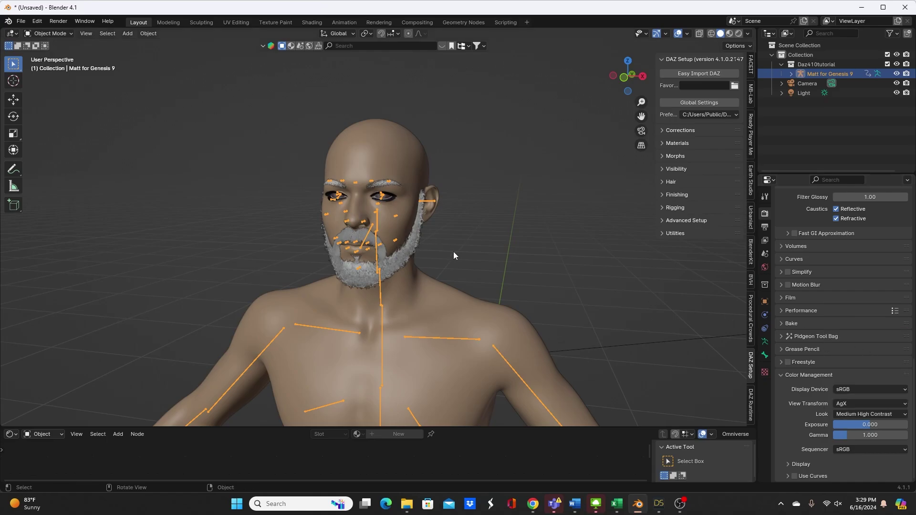
scroll(454, 248, down, 6)
scroll(446, 245, up, 3)
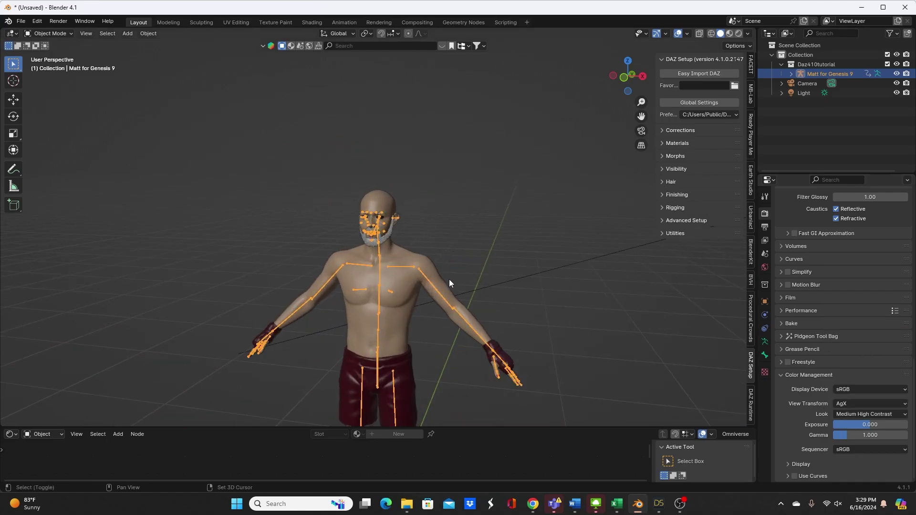
shift+middle_drag(449, 279, 466, 219)
Delete the scene's default light
click(565, 214)
key(x)
click(562, 214)
Enable Pro Lighting Studio in World Properties, replacing the lights with the Subtle Symmetry setup
click(405, 206)
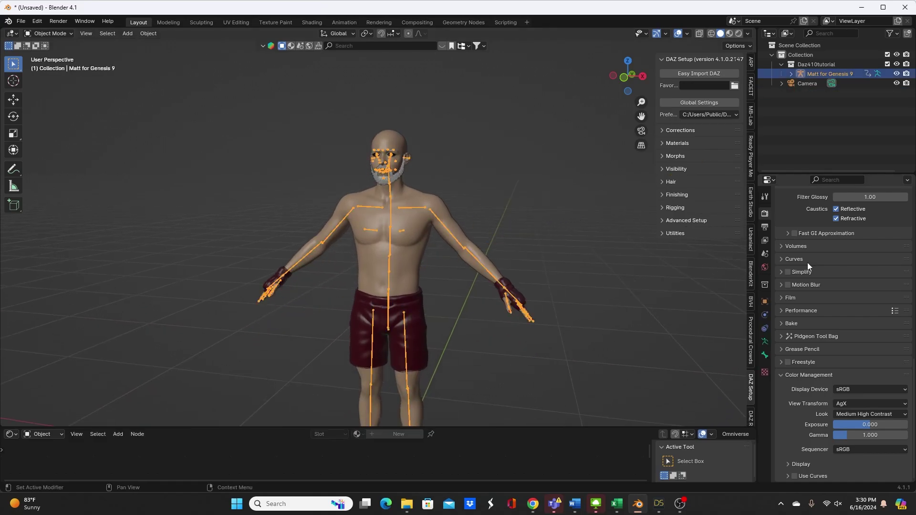
click(765, 267)
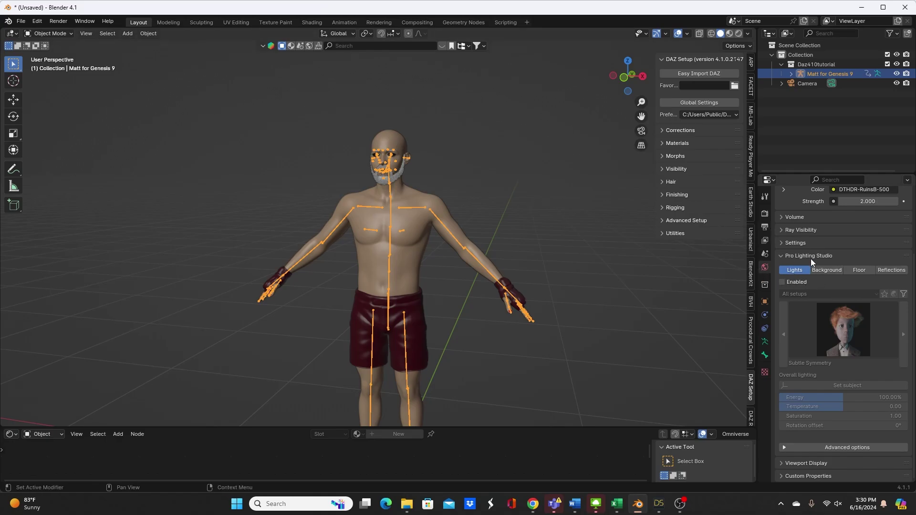
click(784, 282)
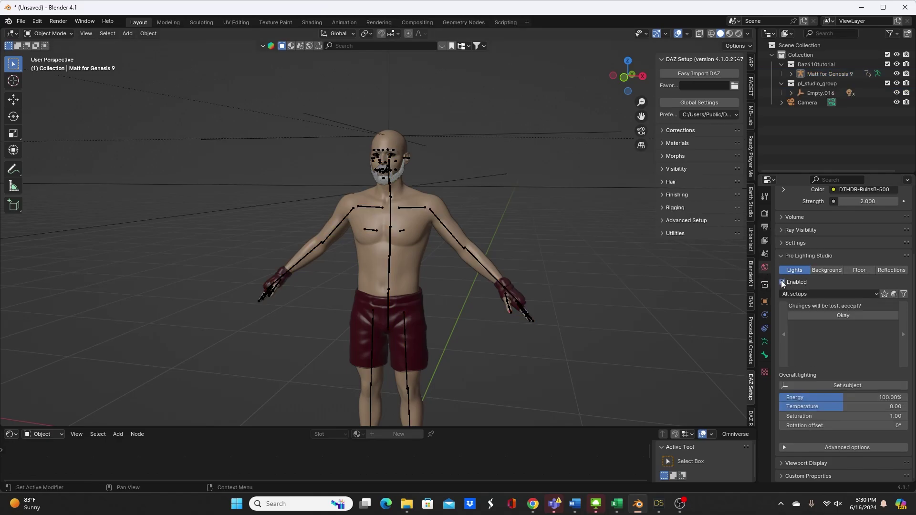
click(826, 315)
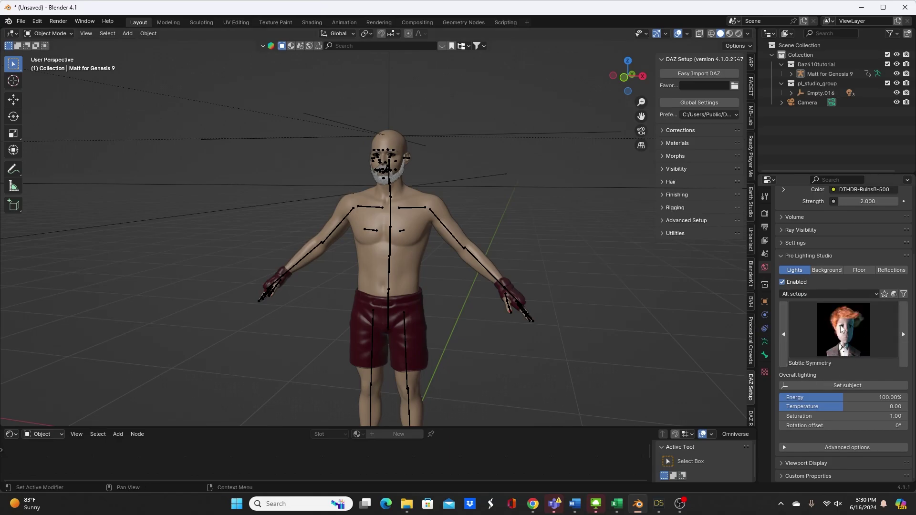
scroll(532, 260, up, 5)
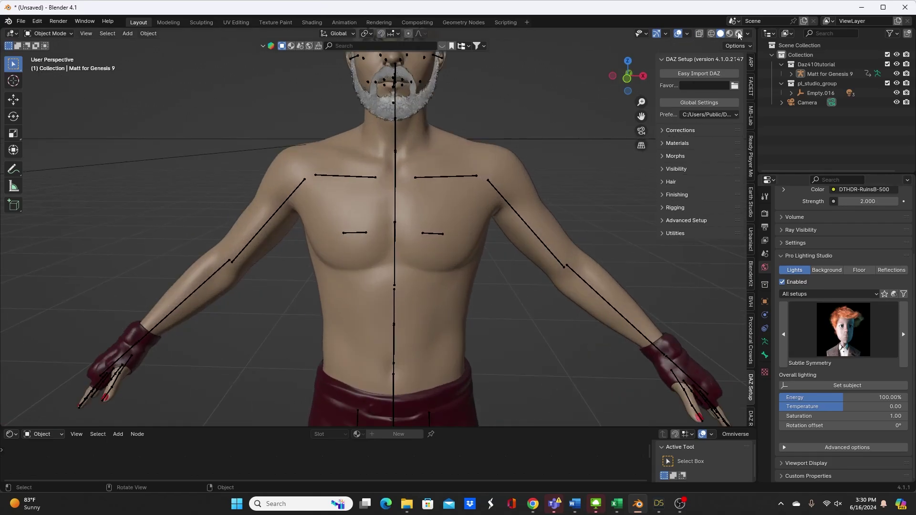
key(z)
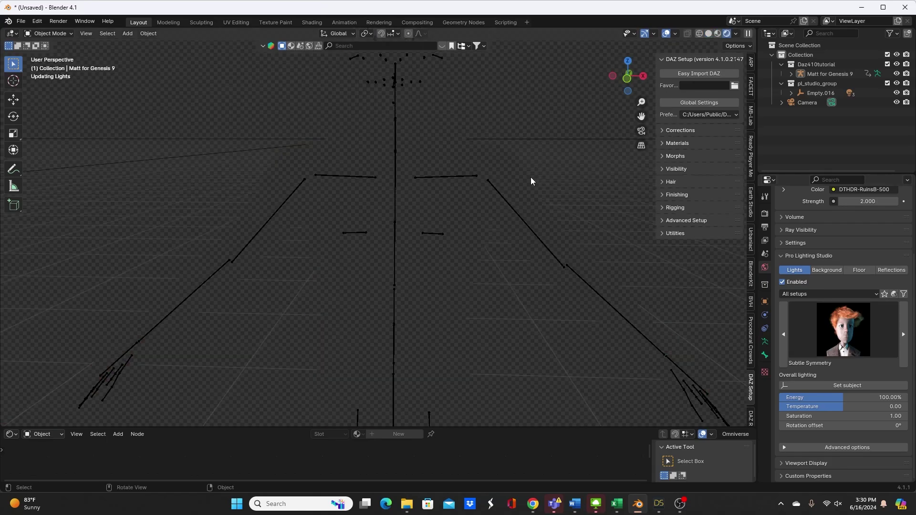
shift+middle_drag(525, 174, 534, 261)
scroll(530, 250, up, 5)
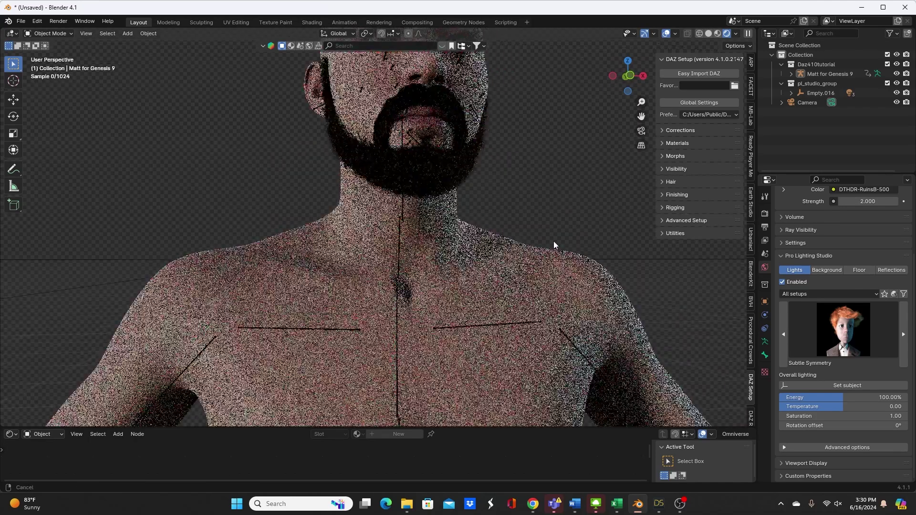
shift+middle_drag(542, 227, 557, 286)
scroll(565, 244, up, 2)
scroll(569, 242, down, 3)
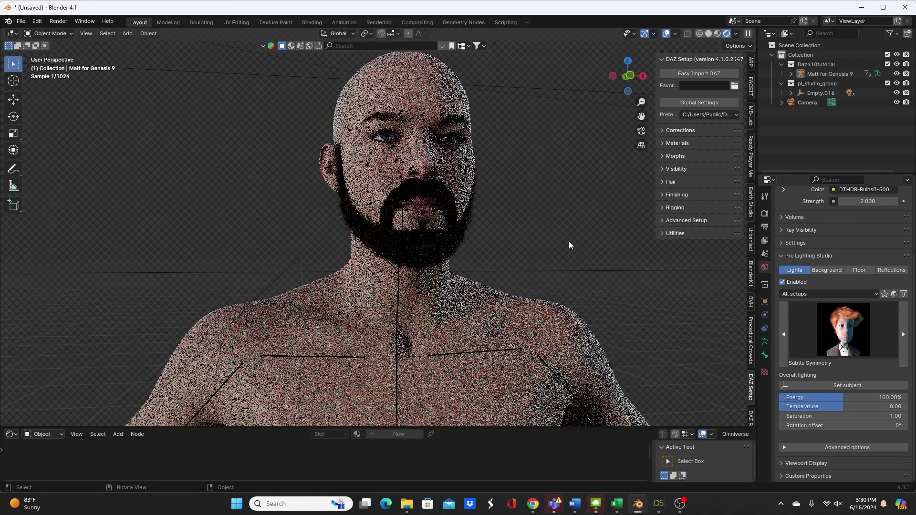
middle_drag(568, 239, 596, 228)
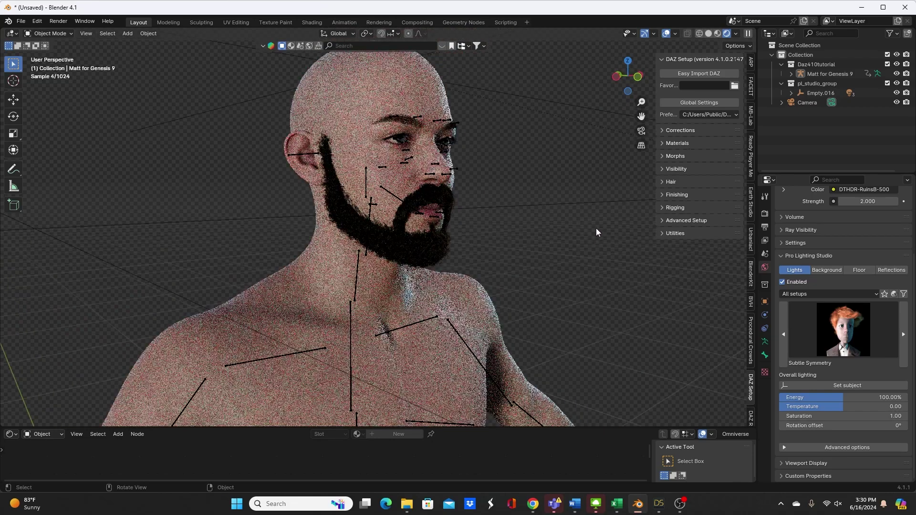
click(708, 33)
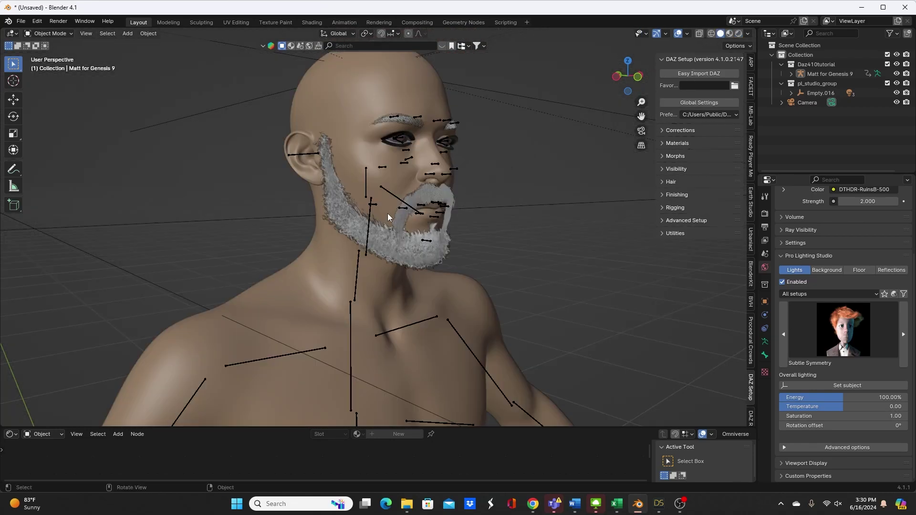
middle_drag(434, 244, 377, 247)
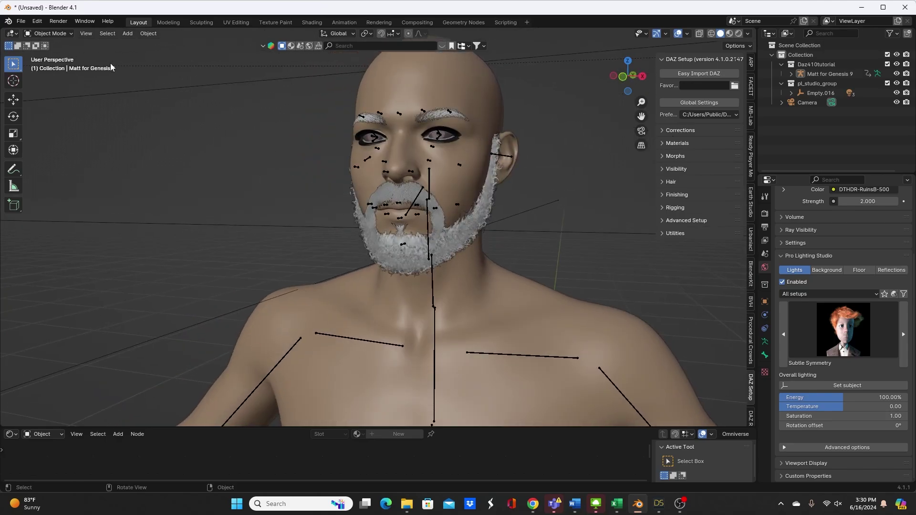
In Preferences > Add-ons, start an add-on install and pick retarget_bvh_v4_1_0.zip from Downloads
click(37, 24)
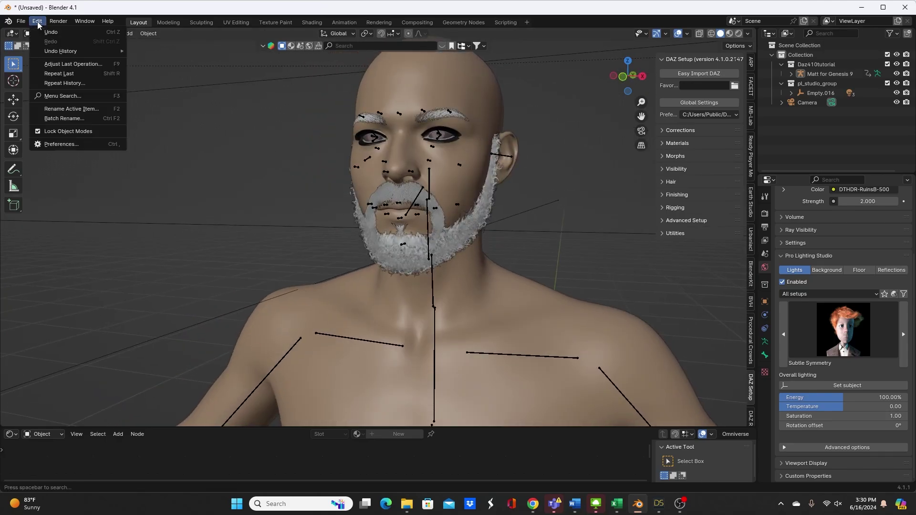
click(55, 144)
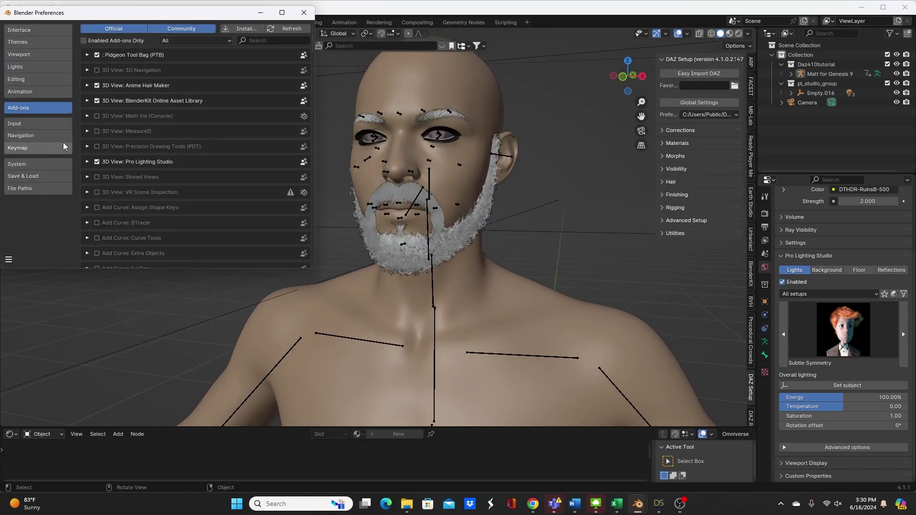
click(239, 27)
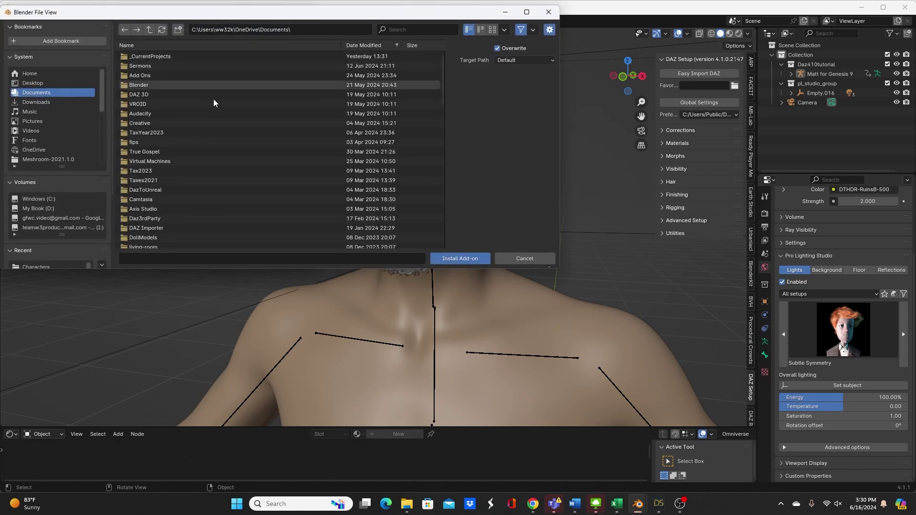
scroll(217, 192, down, 15)
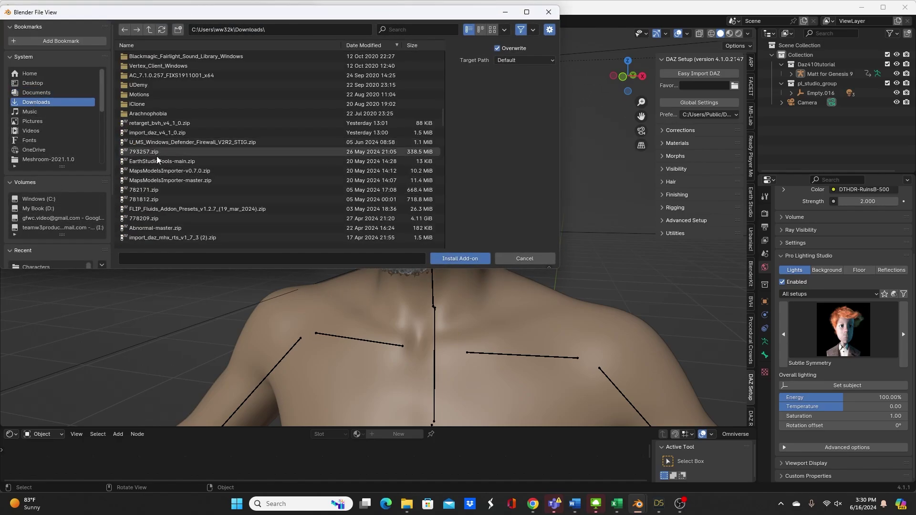
click(161, 124)
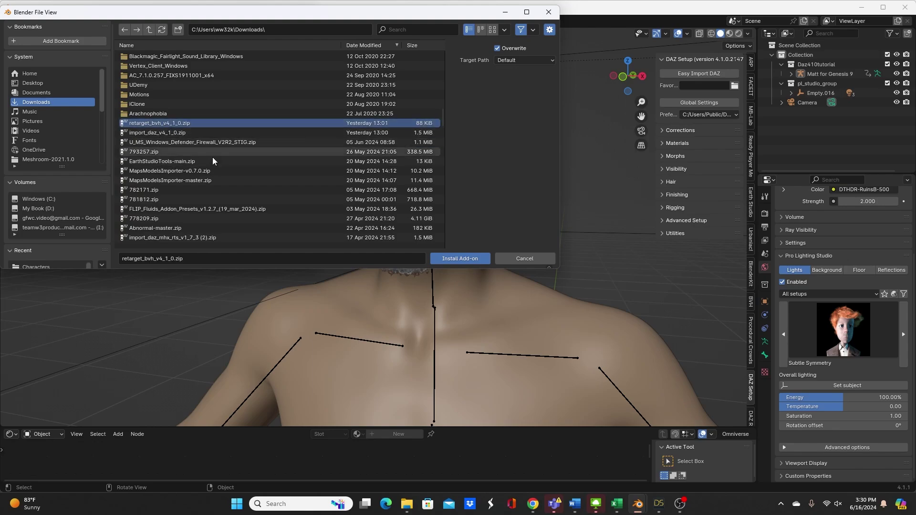
Download the BVH and FBX Retargeter add-on from the Diffeomorphic blog in Chrome
mouse_move(531, 509)
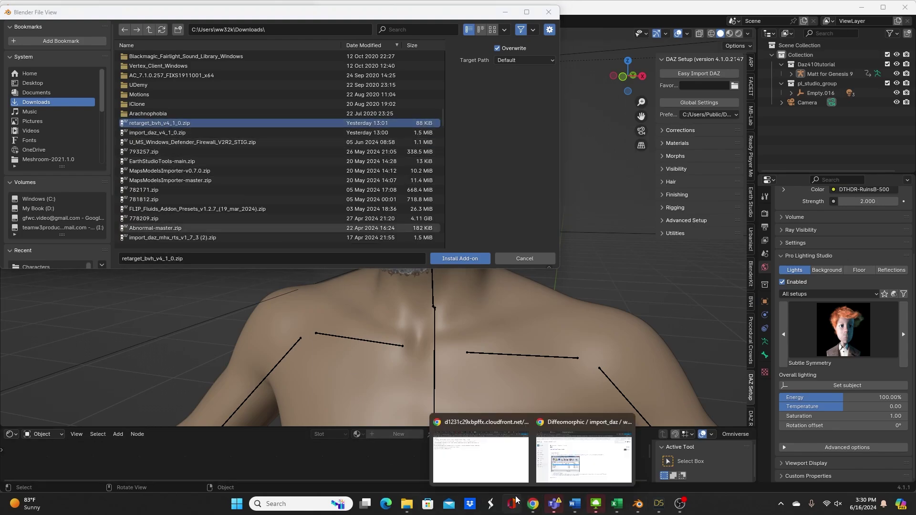
click(539, 441)
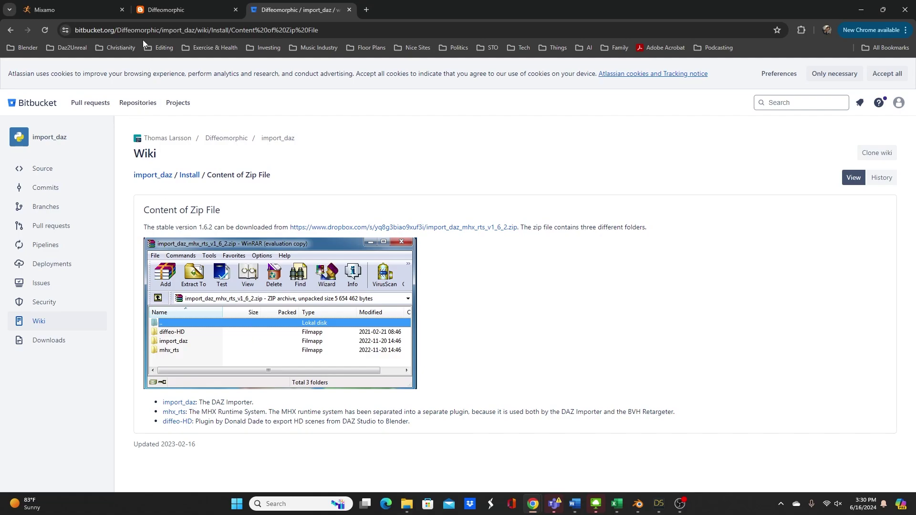
click(153, 11)
scroll(356, 304, down, 7)
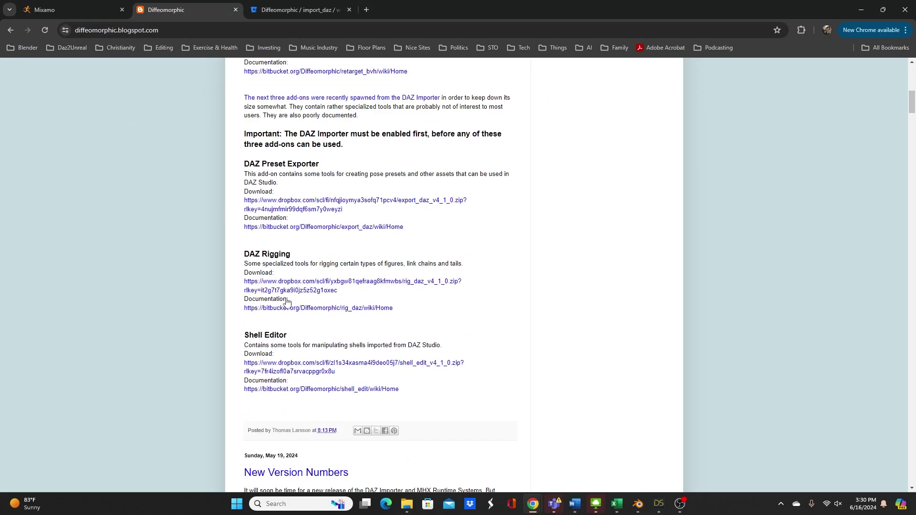
scroll(289, 239, up, 5)
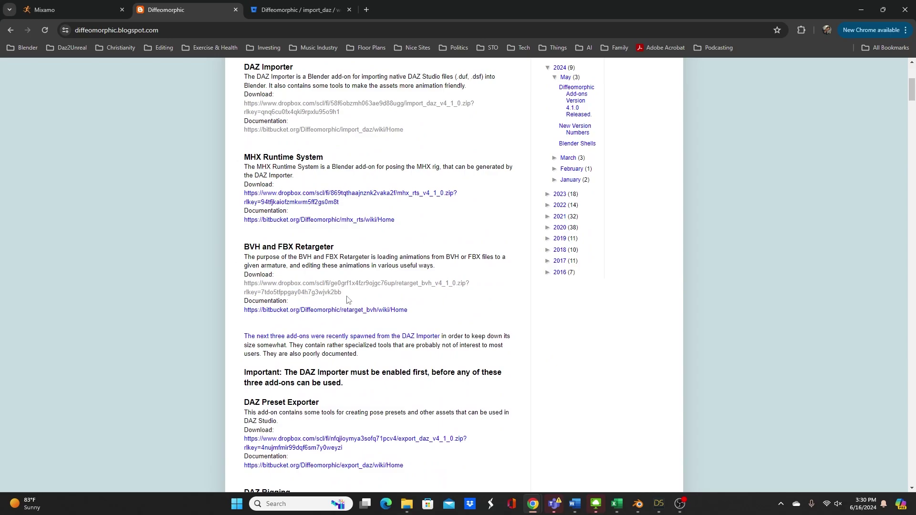
click(394, 288)
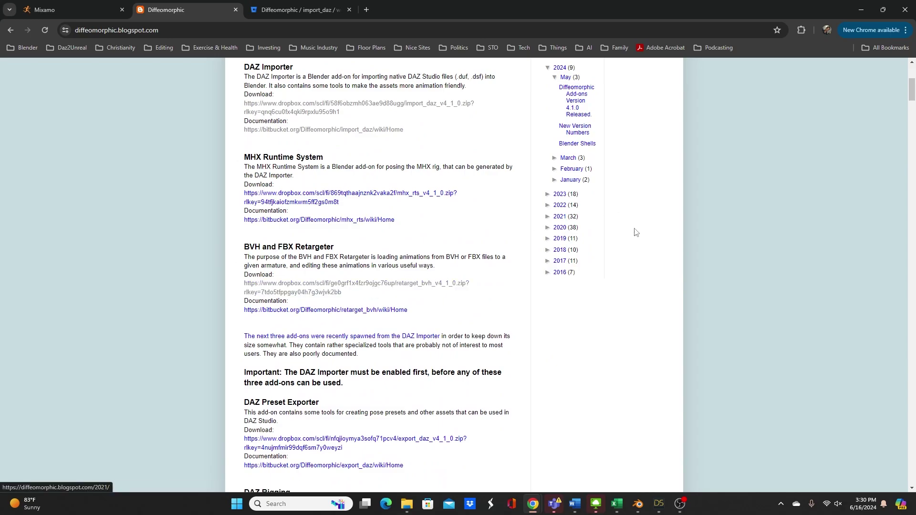
Search add-ons for 'ret', check Animation: BVH Retargeter 4.1.0 is enabled, and close Preferences
click(863, 10)
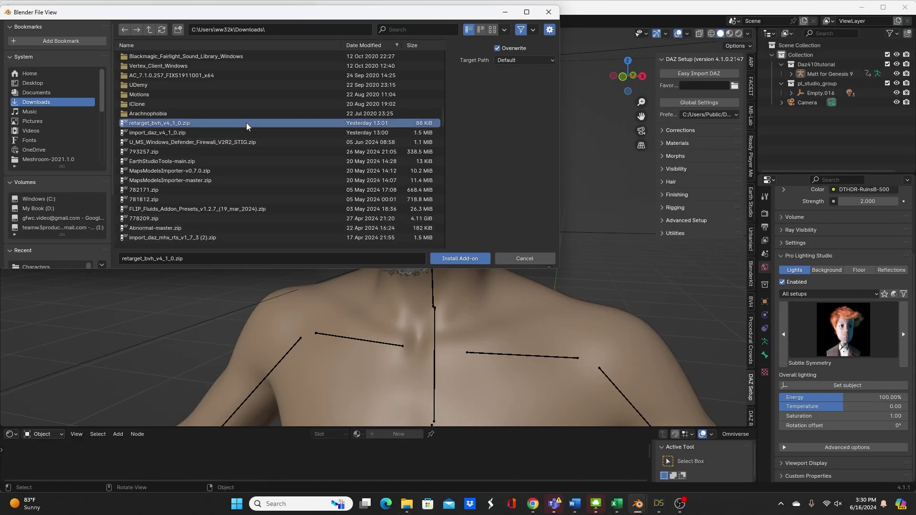
click(524, 259)
click(263, 42)
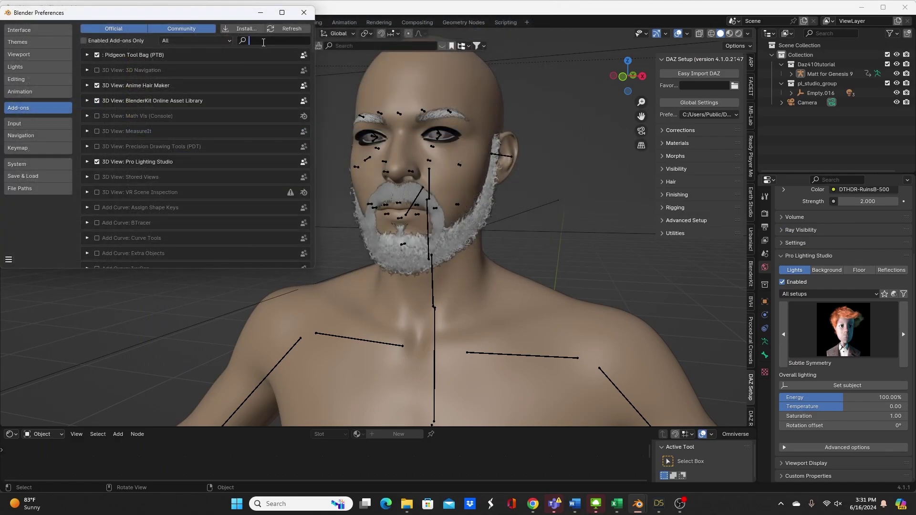
text(retar)
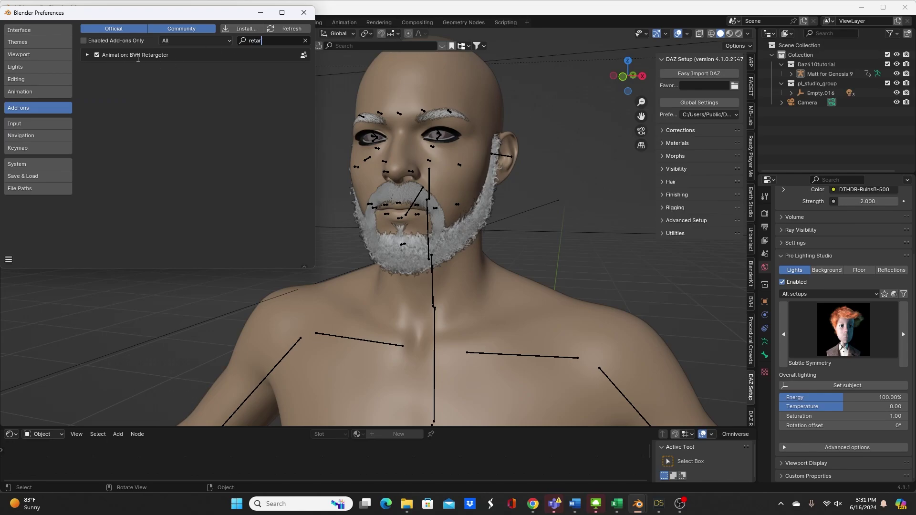
click(88, 58)
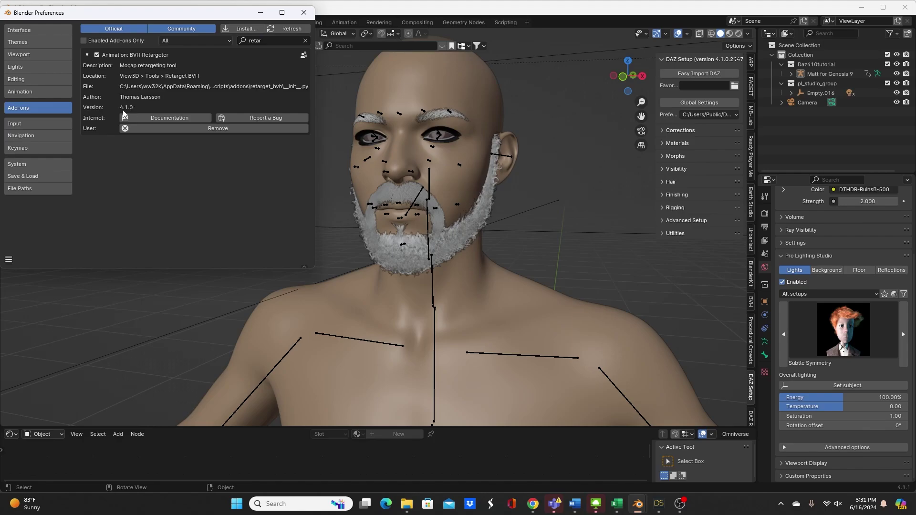
click(304, 12)
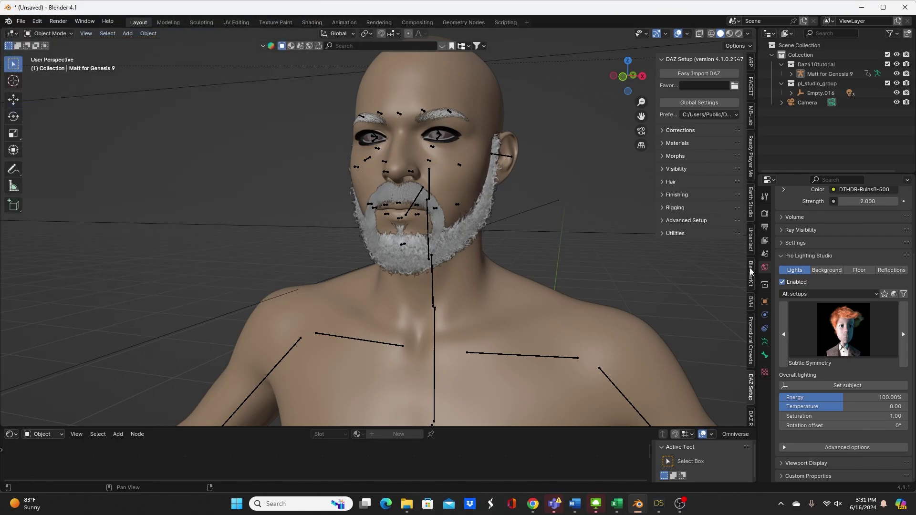
Show the BVH tab in the sidebar and orbit to a front view of the character
scroll(751, 269, down, 1)
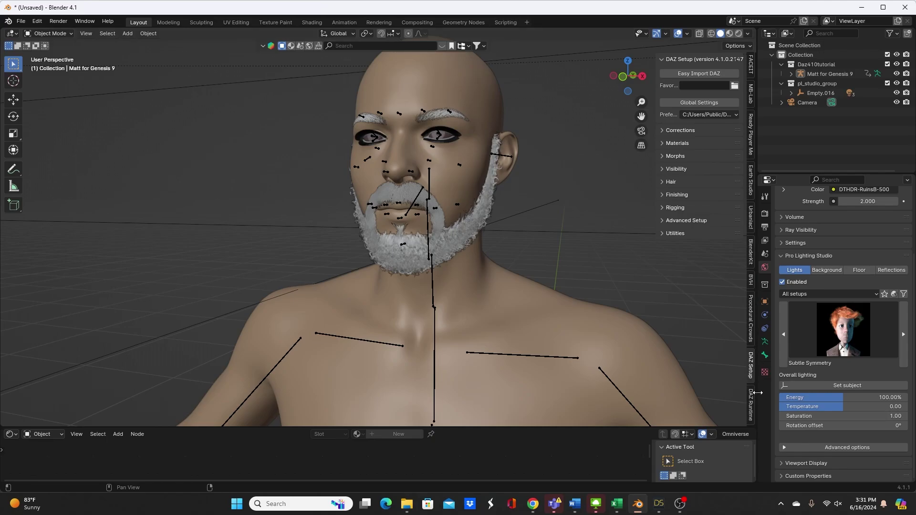
click(751, 277)
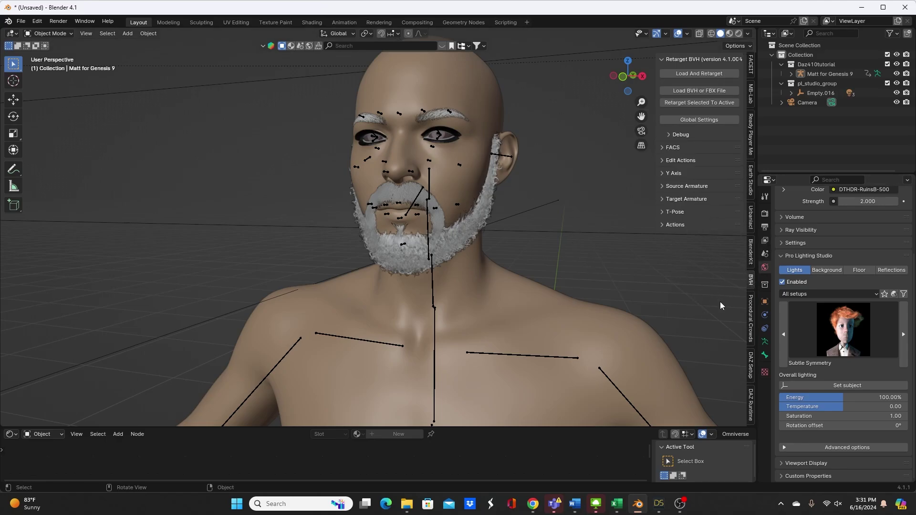
middle_drag(413, 226, 410, 264)
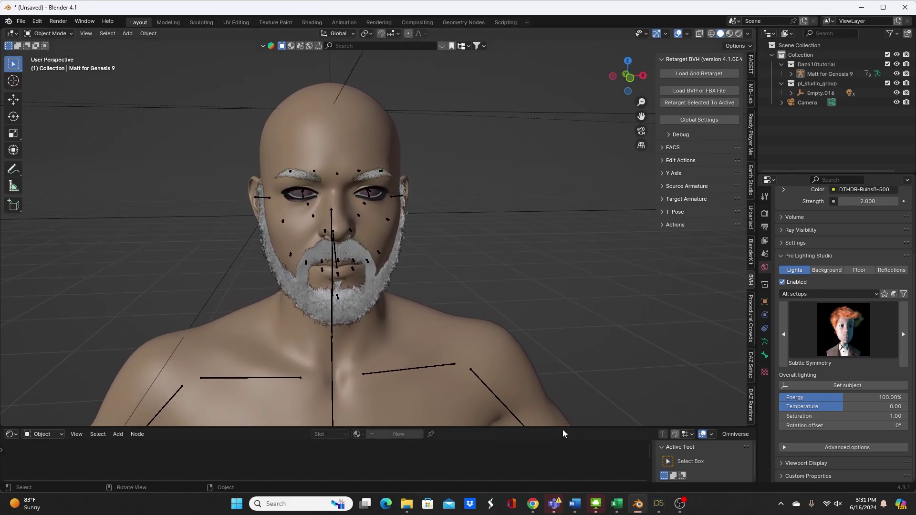
mouse_move(639, 511)
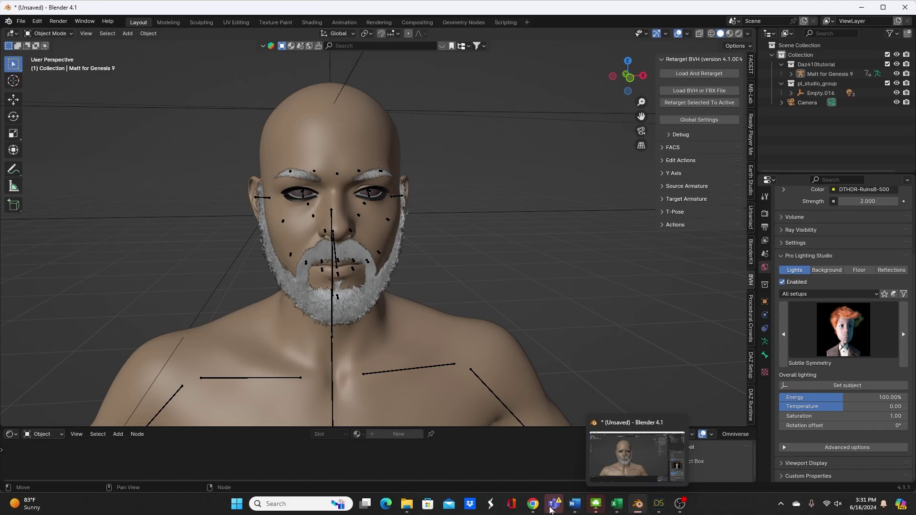
Return to the Mixamo Boxing animation results in Chrome
mouse_move(534, 505)
click(559, 479)
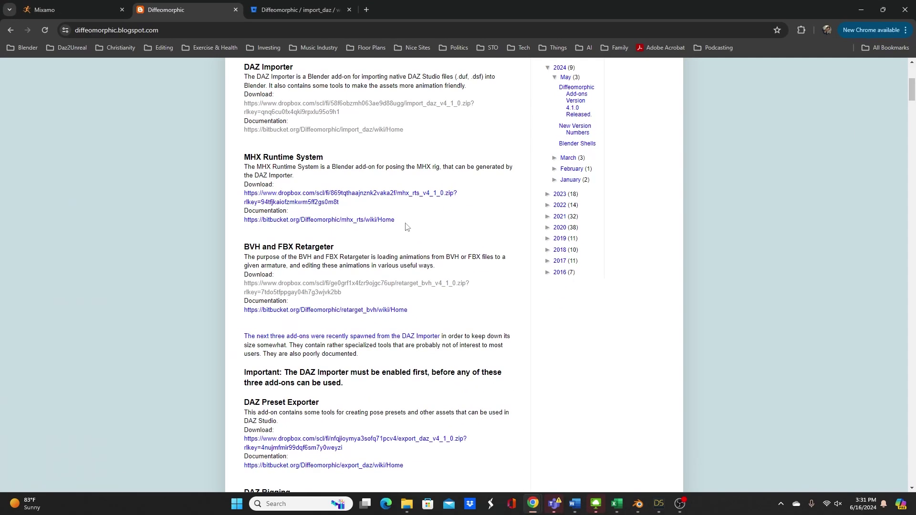
click(96, 9)
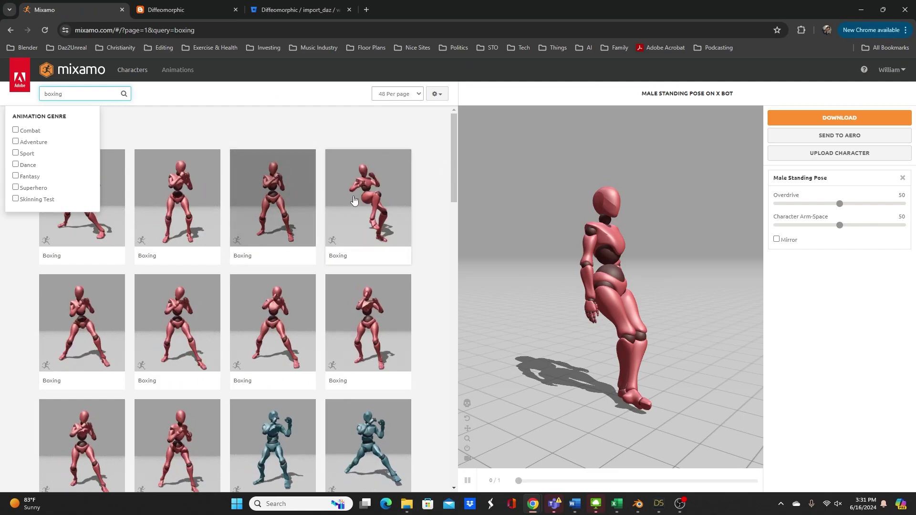
scroll(329, 234, down, 6)
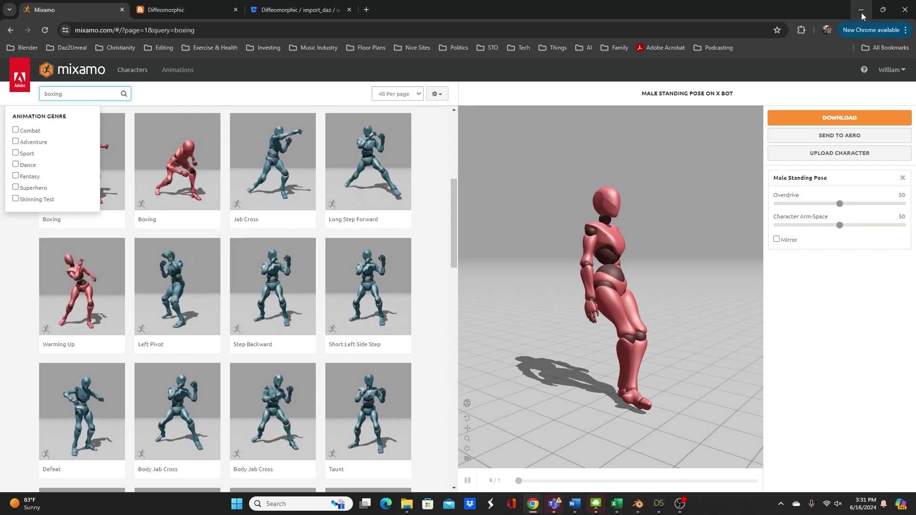
scroll(281, 260, up, 5)
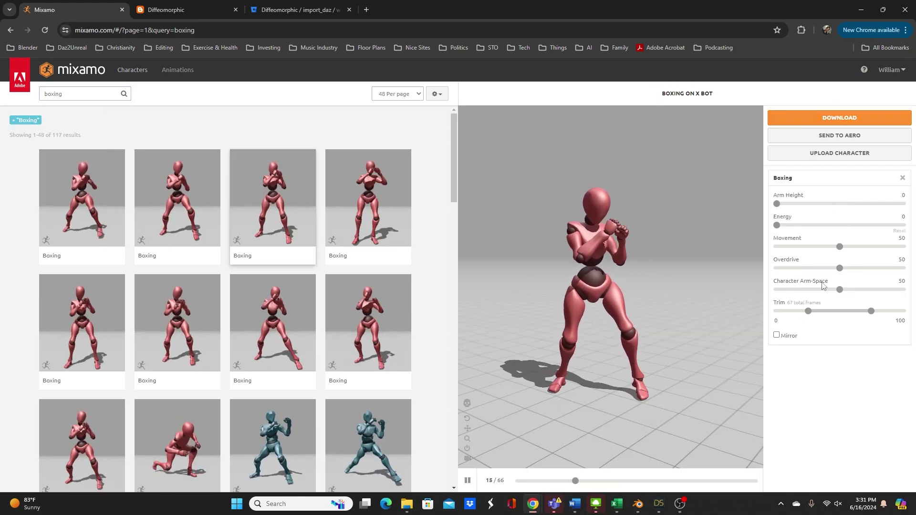
Widen the Boxing trim range to -50 through 150 and review its FBX download settings
drag(808, 311, 737, 309)
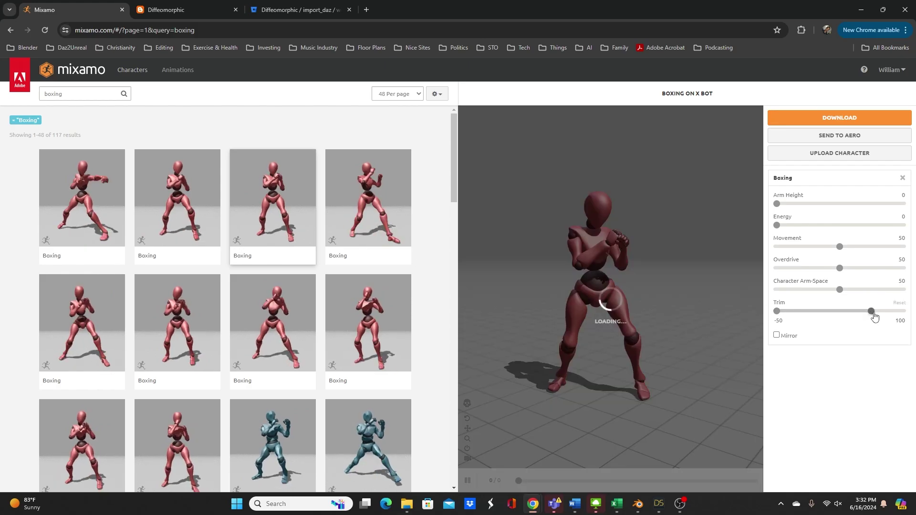
drag(871, 311, 903, 312)
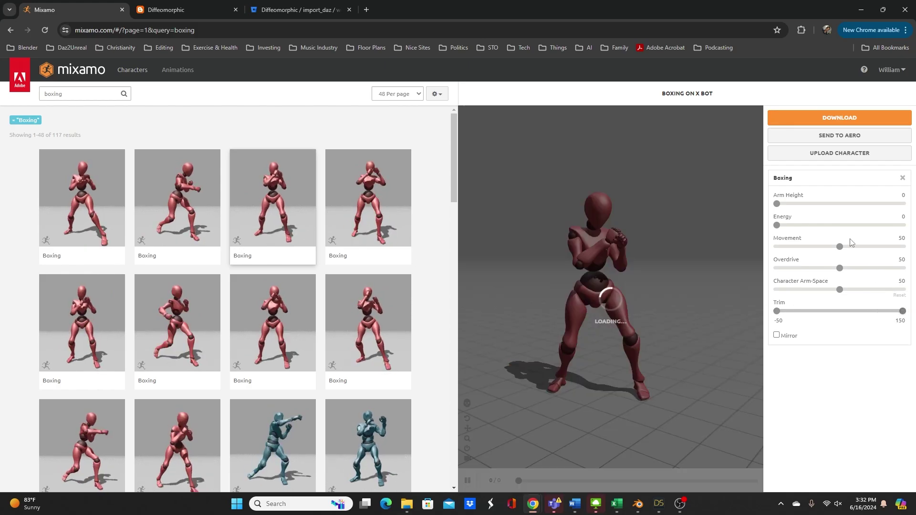
click(826, 120)
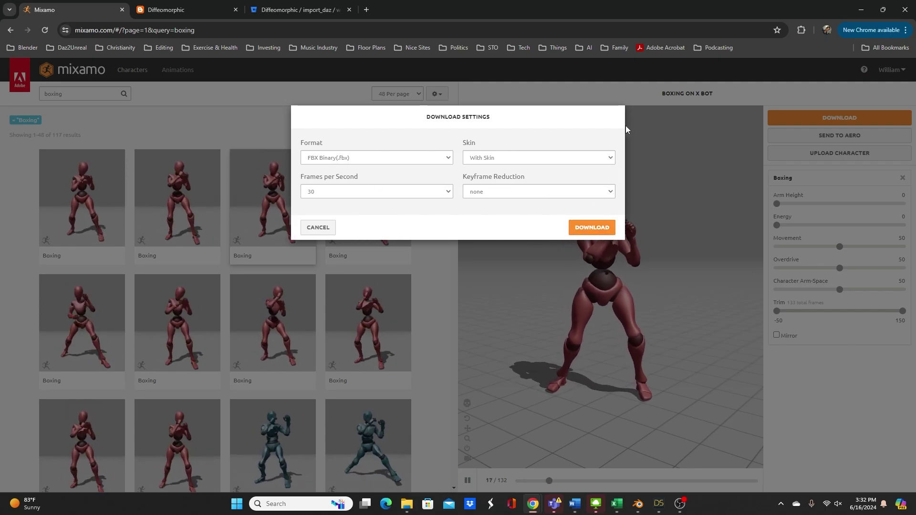
click(641, 509)
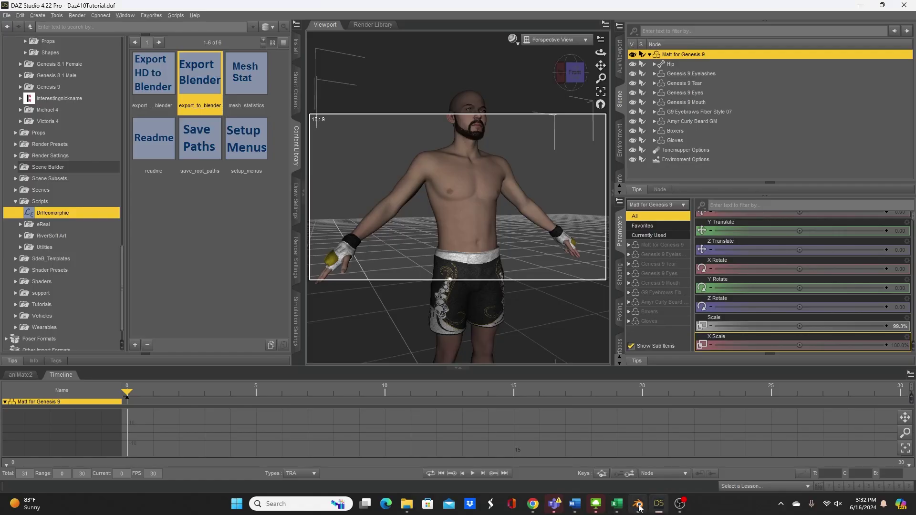
In the Load BVH or FBX File browser, select Boxing.fbx from the Tutorials folder
click(640, 509)
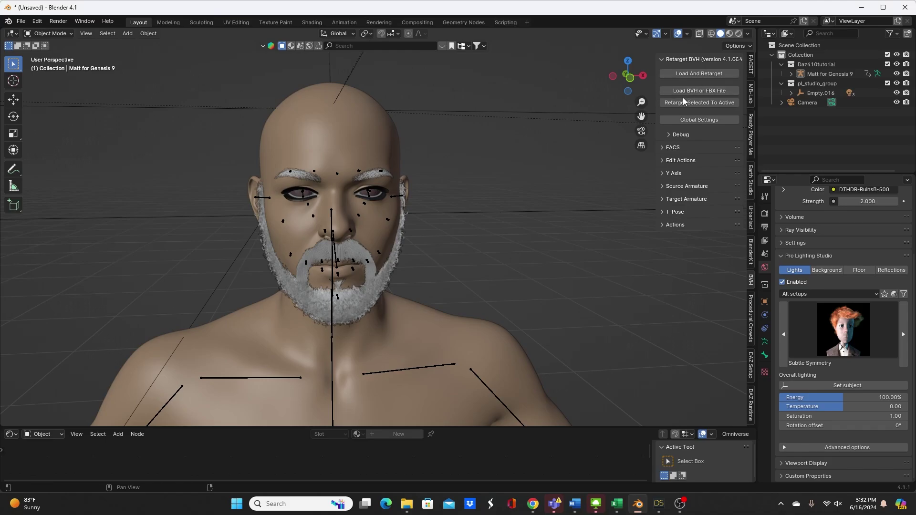
scroll(395, 217, down, 6)
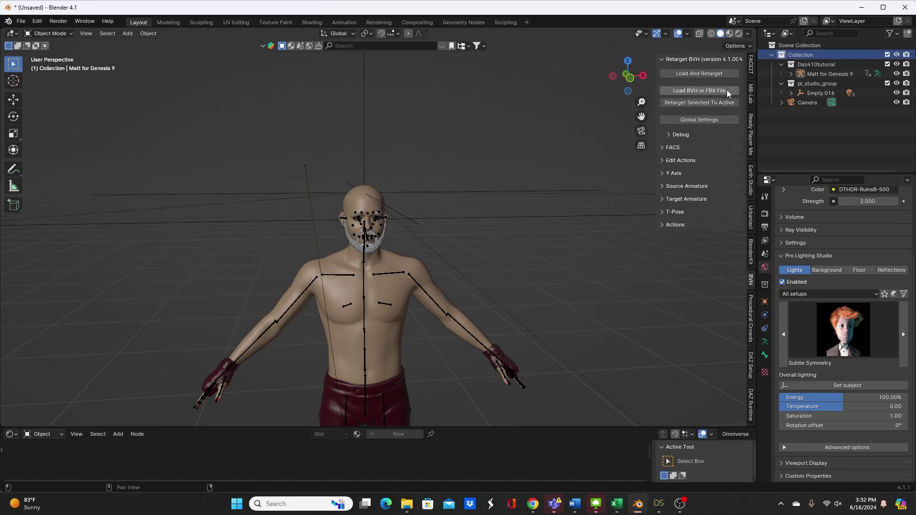
click(695, 90)
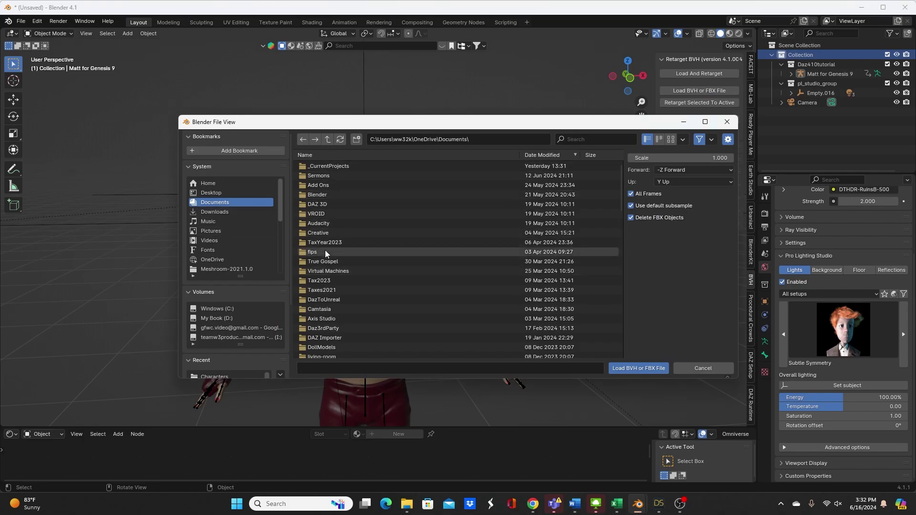
scroll(254, 323, down, 3)
scroll(254, 323, down, 2)
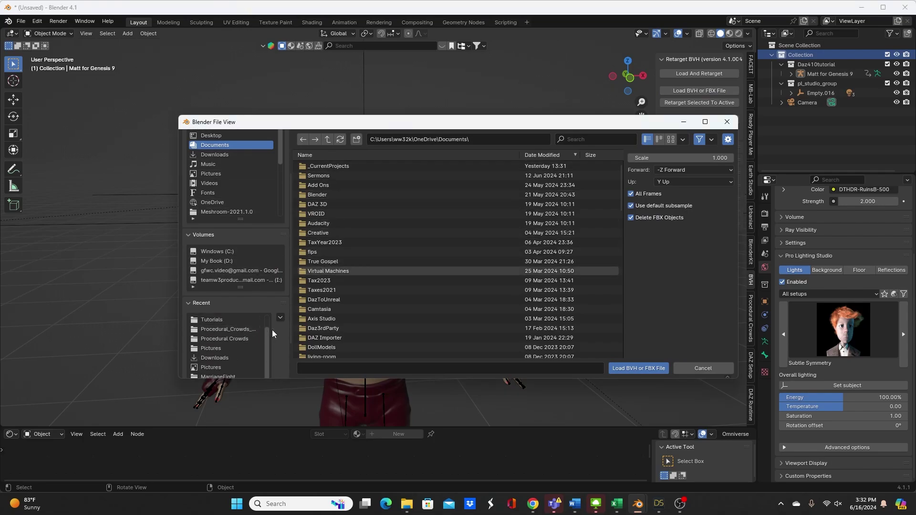
click(225, 319)
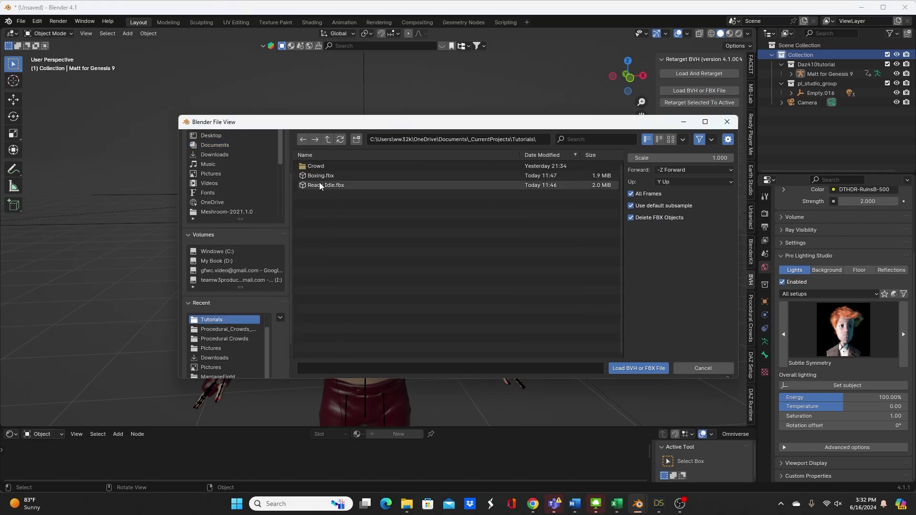
click(336, 175)
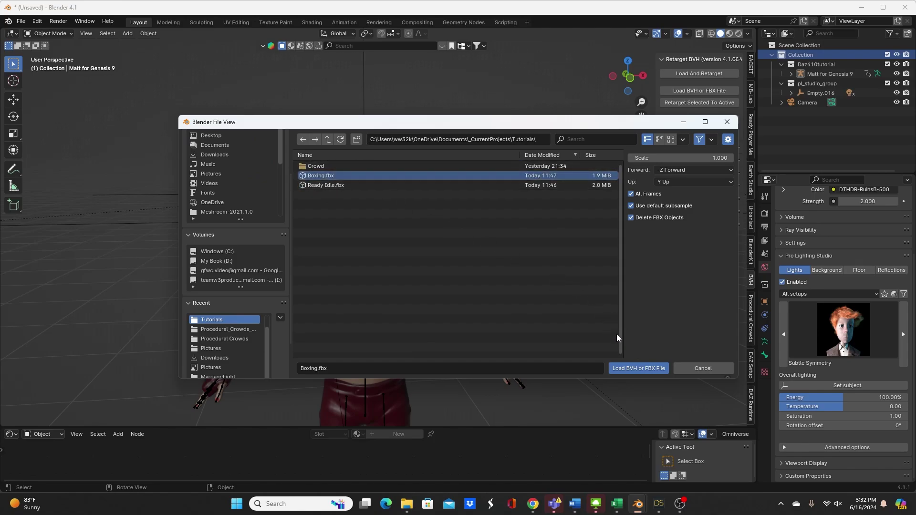
Set the import scale to 0.1 and load the Boxing.fbx animation
click(699, 158)
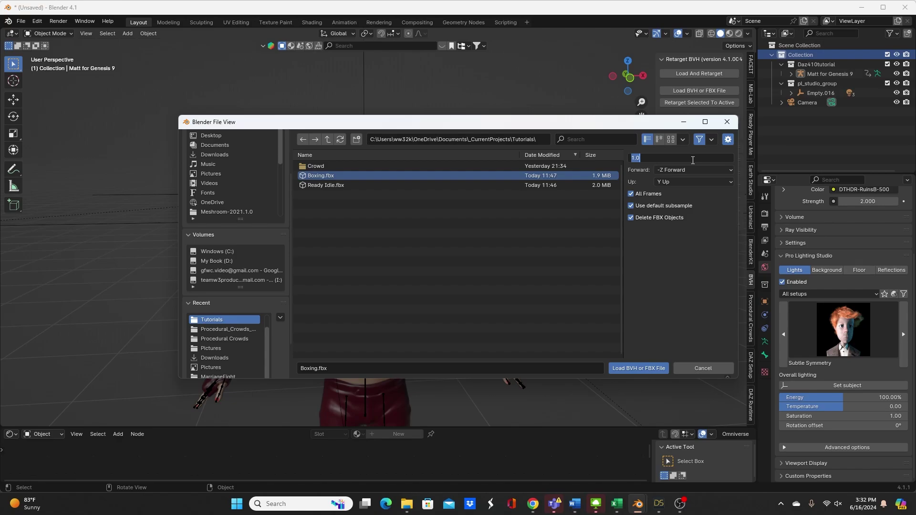
text(.1)
key(Return)
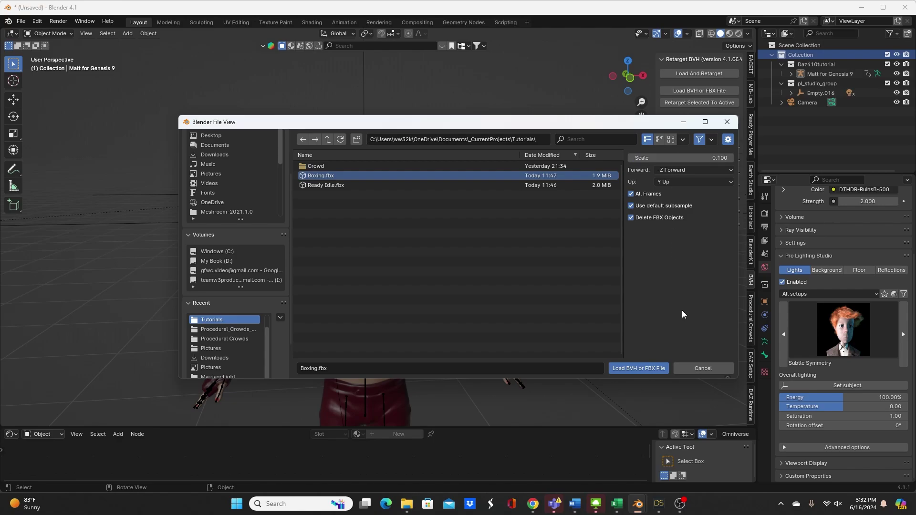
click(629, 368)
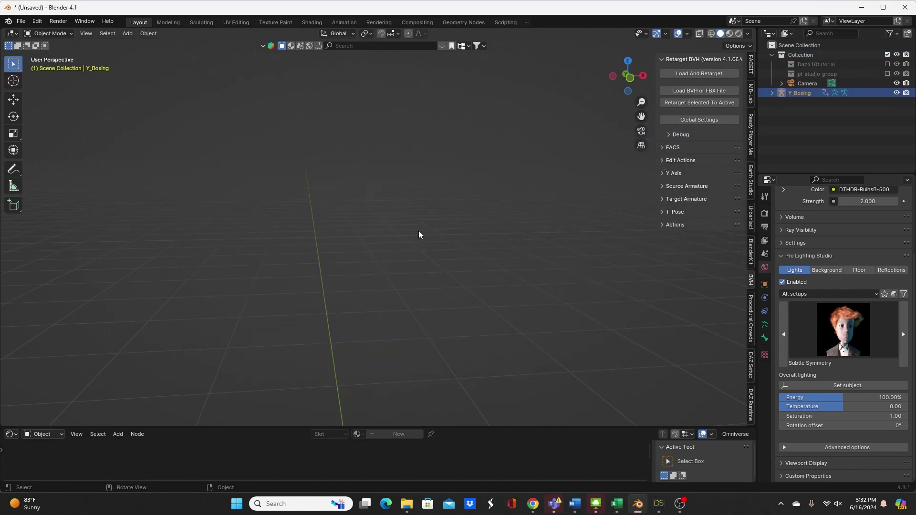
Frame the whole Y_Boxing armature in the viewport
scroll(420, 241, down, 8)
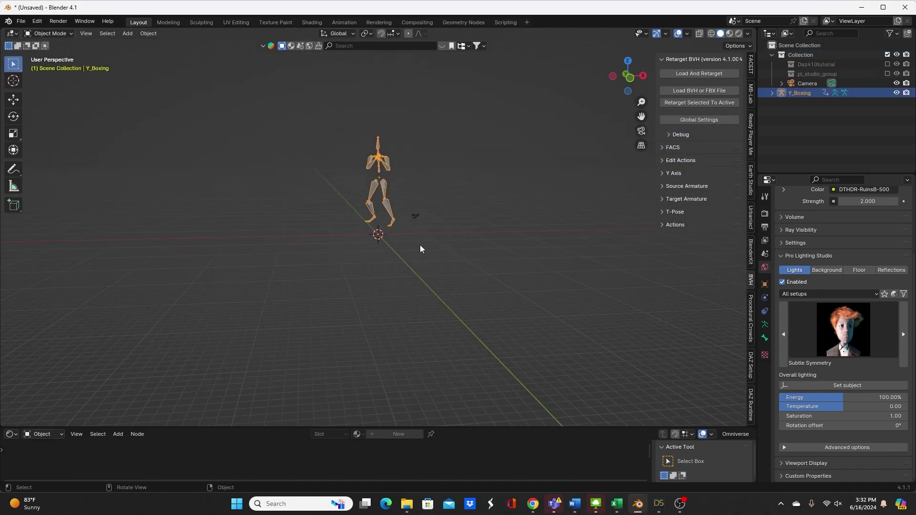
scroll(420, 247, up, 10)
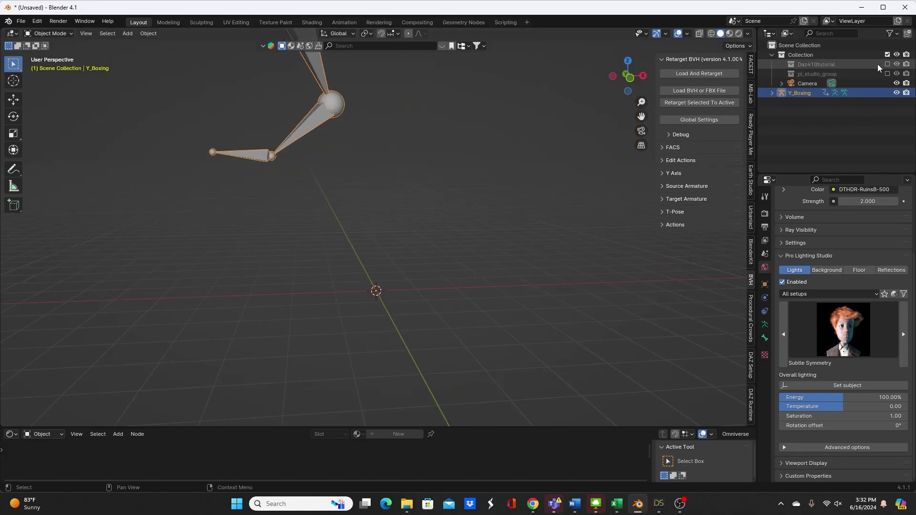
key(KP_Decimal)
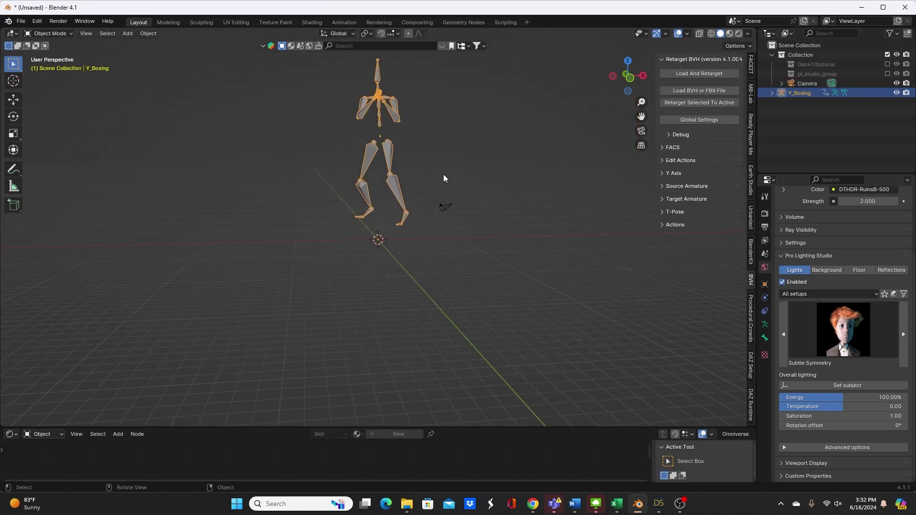
click(9, 434)
click(33, 403)
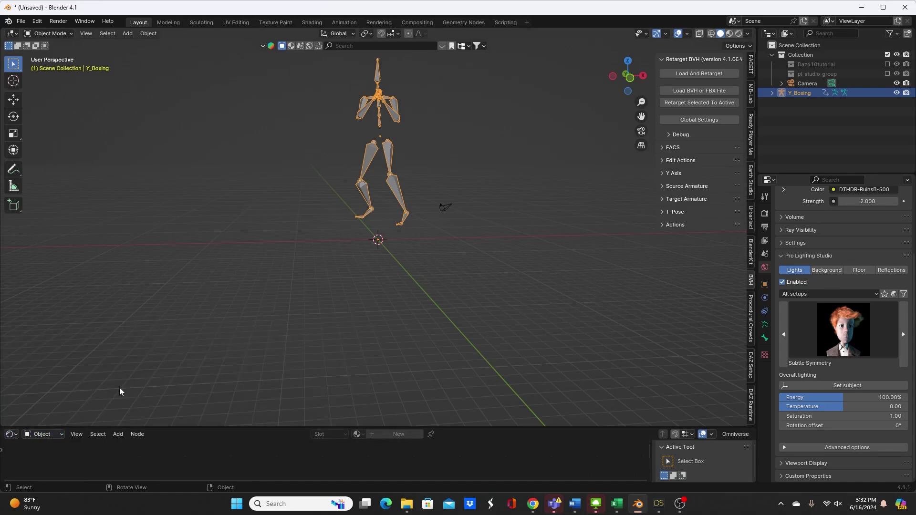
click(10, 434)
click(33, 404)
click(10, 434)
click(33, 435)
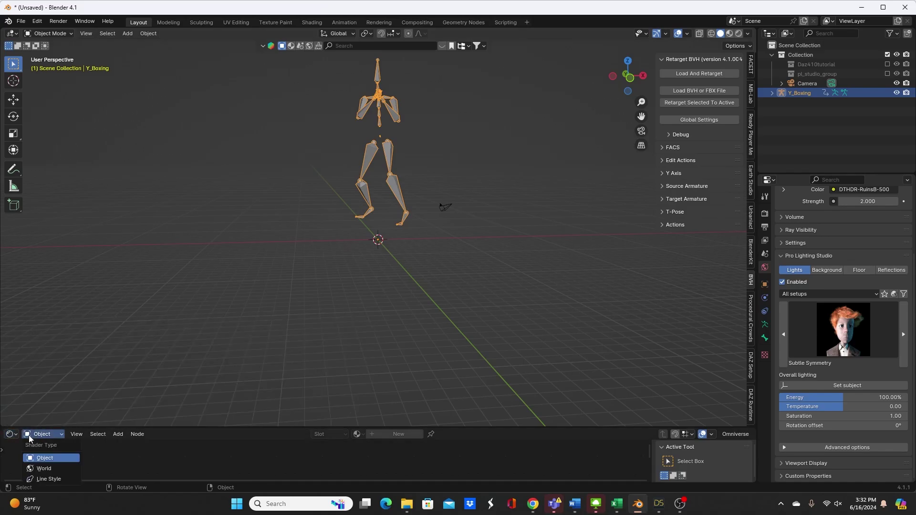
Turn the bottom area into a Timeline and shorten the scene end frame from 250 to 121
click(12, 434)
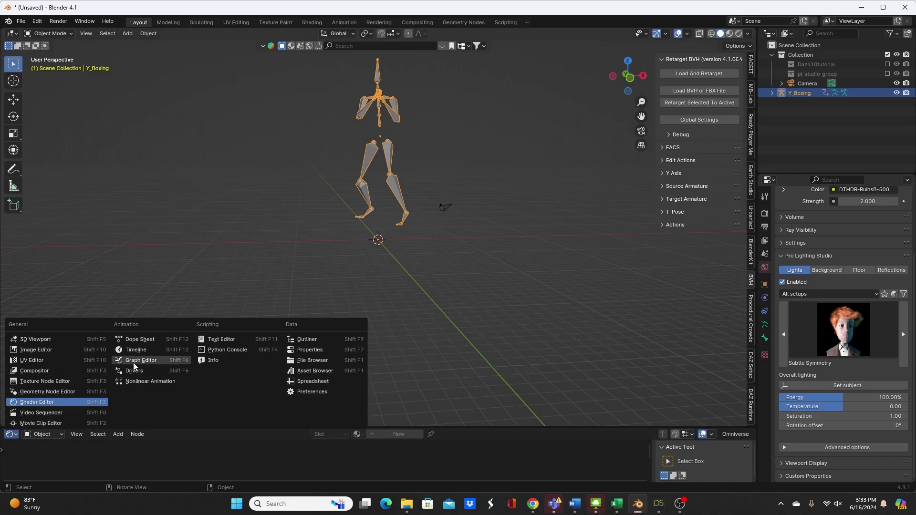
click(145, 352)
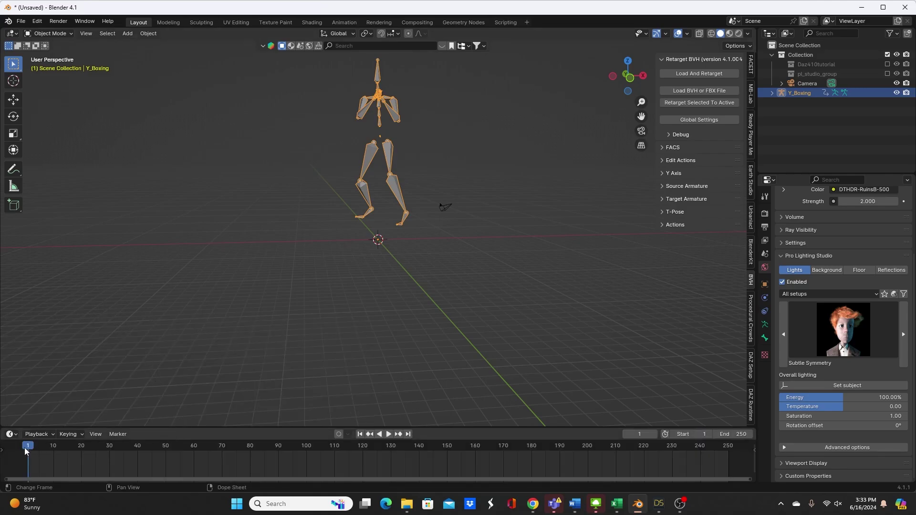
drag(38, 450, 318, 440)
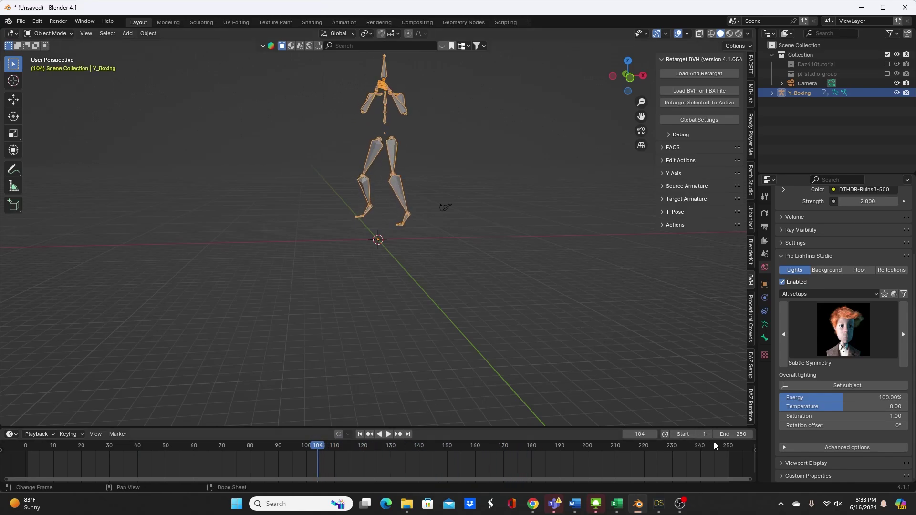
mouse_move(734, 434)
mouse_down()
mouse_move(669, 434)
mouse_move(742, 434)
mouse_up()
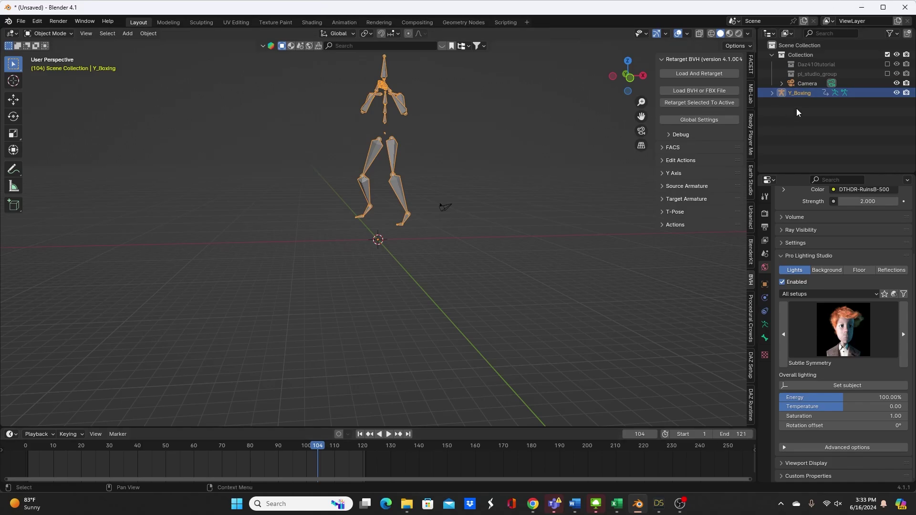
Enable the Daz410tutorial collection, make Matt for Genesis 9 active, and identify both rigs as Genesis 9
click(887, 64)
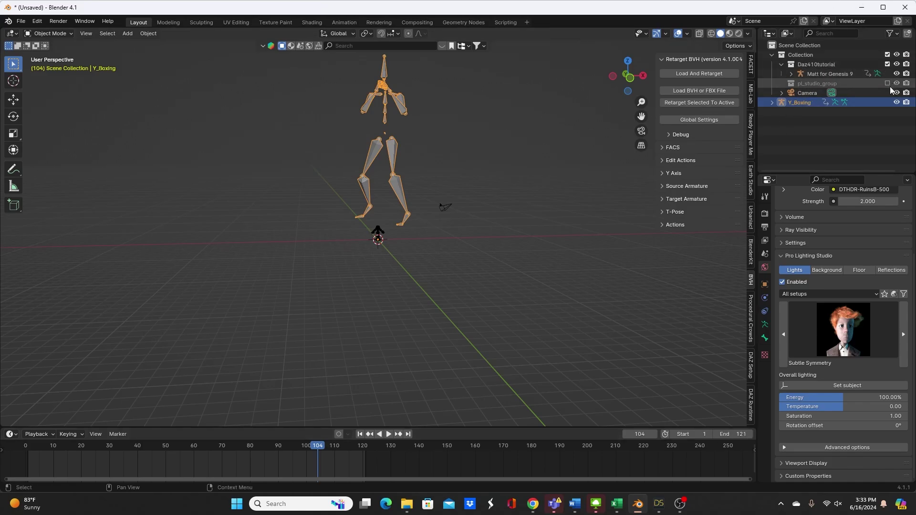
scroll(459, 196, up, 10)
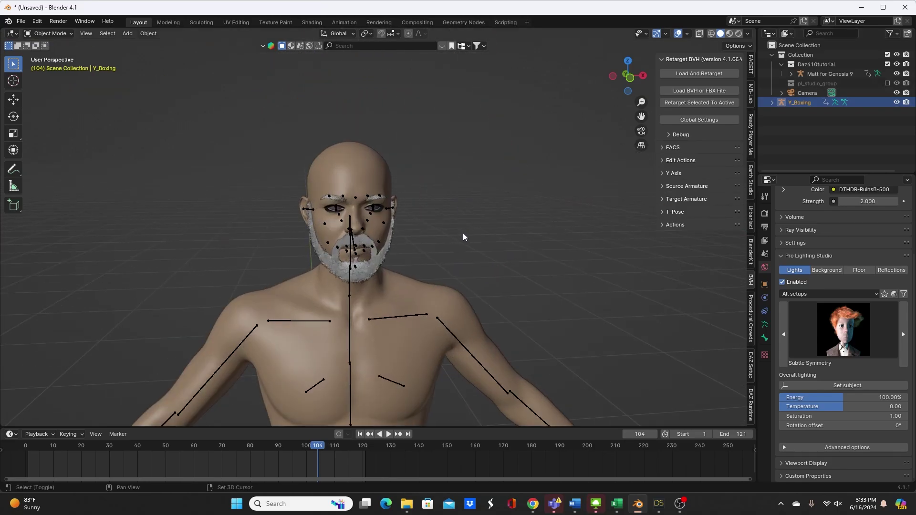
shift+middle_drag(463, 233, 477, 143)
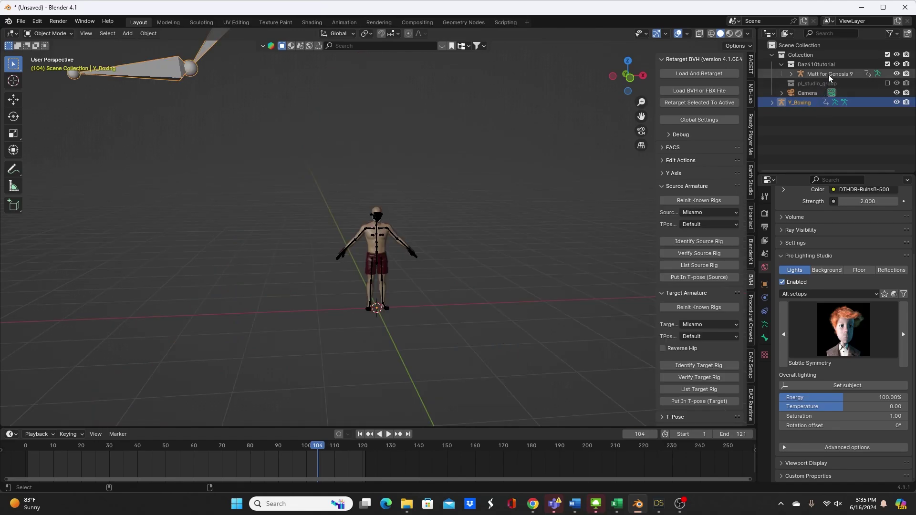
ctrl+click(828, 74)
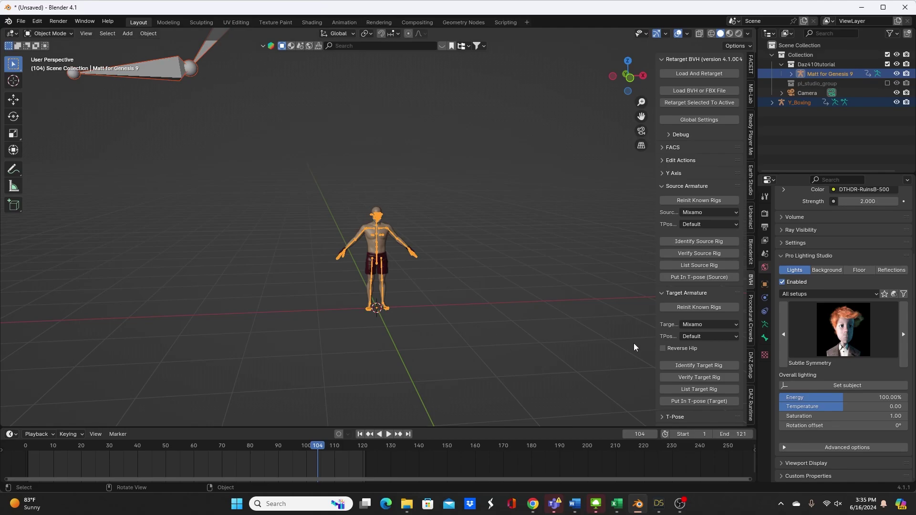
click(699, 241)
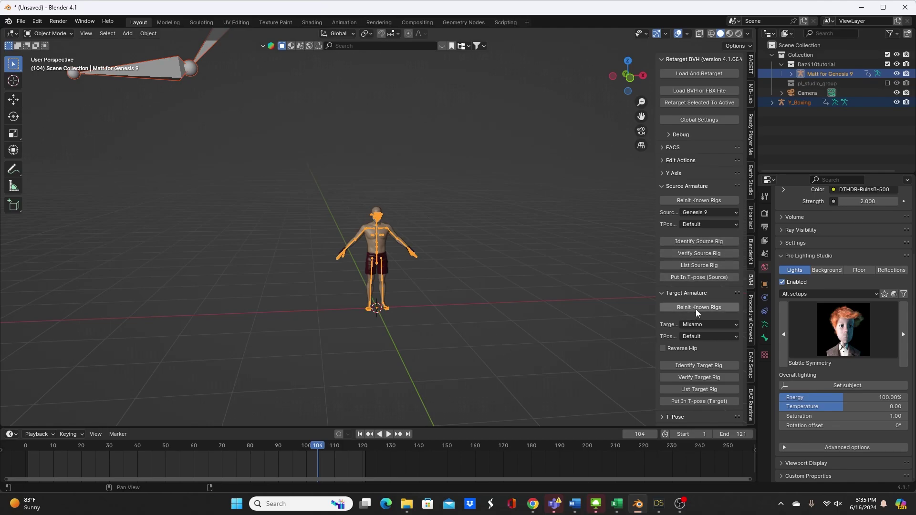
click(693, 363)
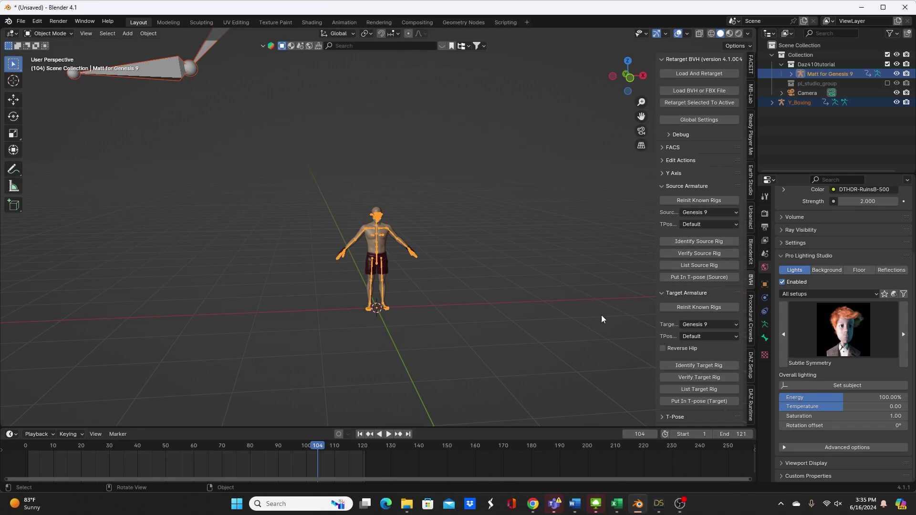
Retarget the Y_Boxing motion onto Matt for Genesis 9 with default options
click(697, 103)
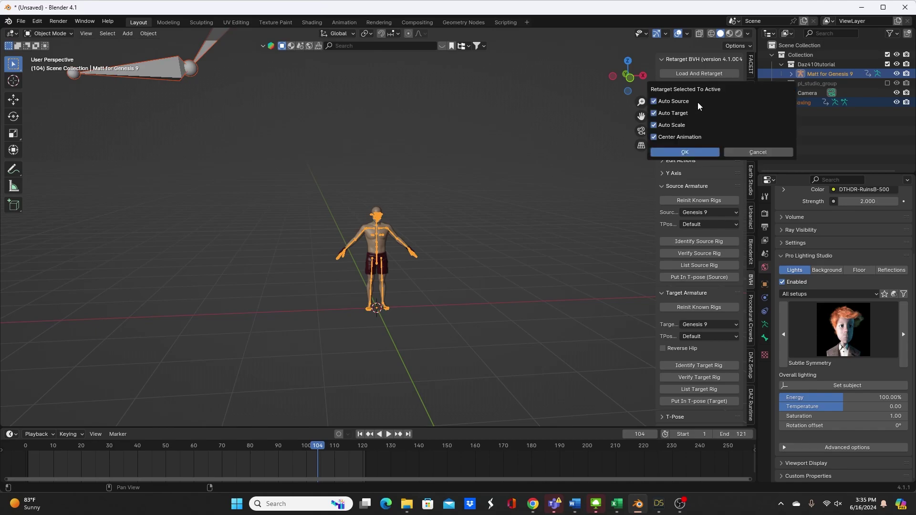
click(686, 153)
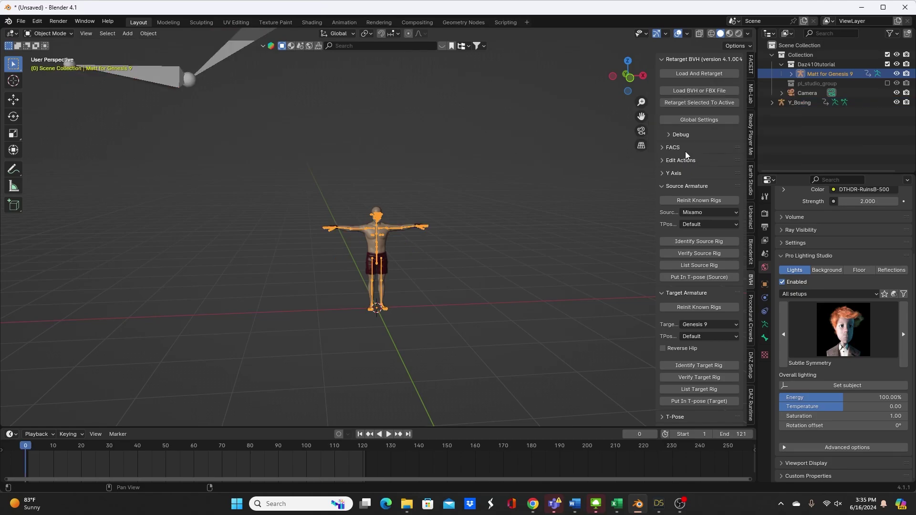
scroll(394, 230, up, 3)
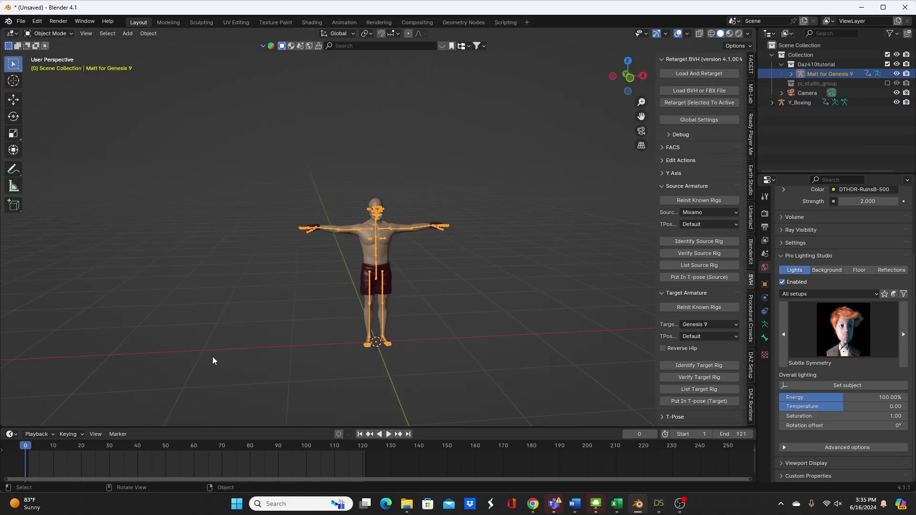
drag(38, 447, 74, 448)
Hide the Genesis 9 armature bones and play back the boxing animation
click(897, 75)
scroll(430, 217, up, 7)
scroll(470, 206, up, 4)
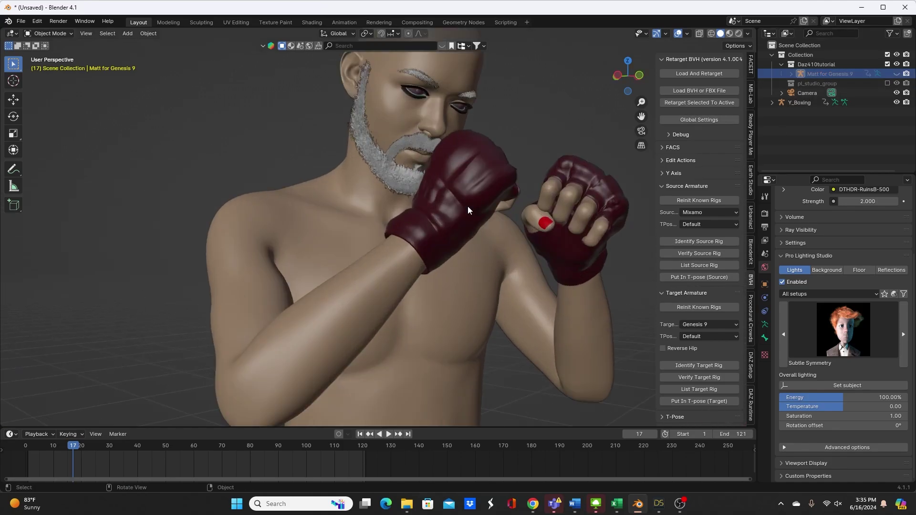
key(space)
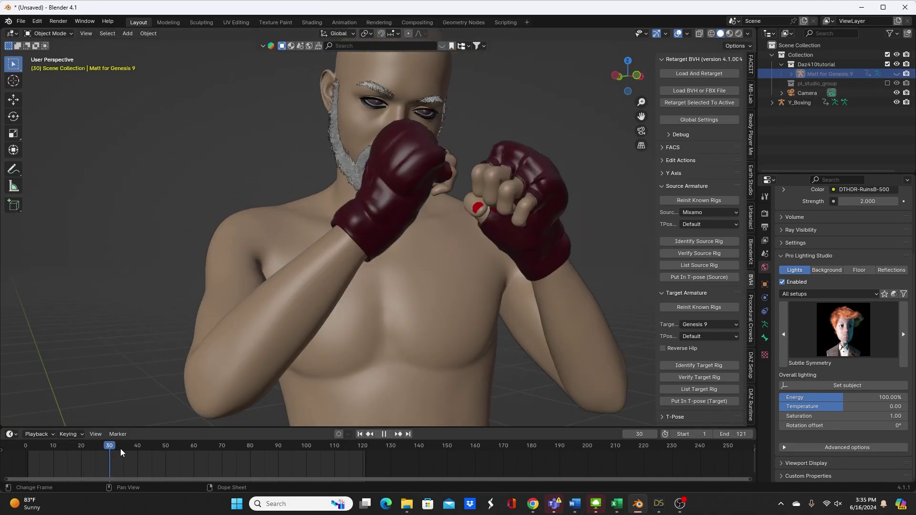
key(space)
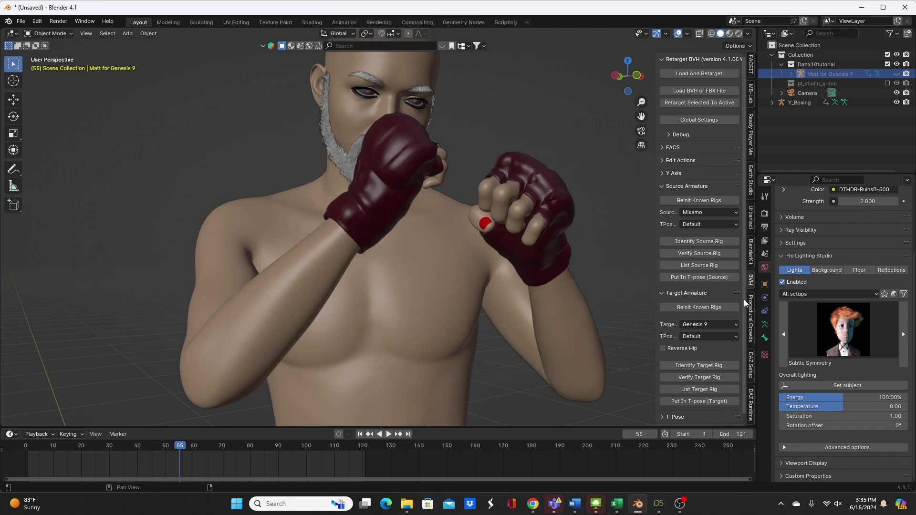
In DAZ Runtime, expand Morphs > FACS and widen the sidebar so names like Brow Inner Up show fully
click(751, 403)
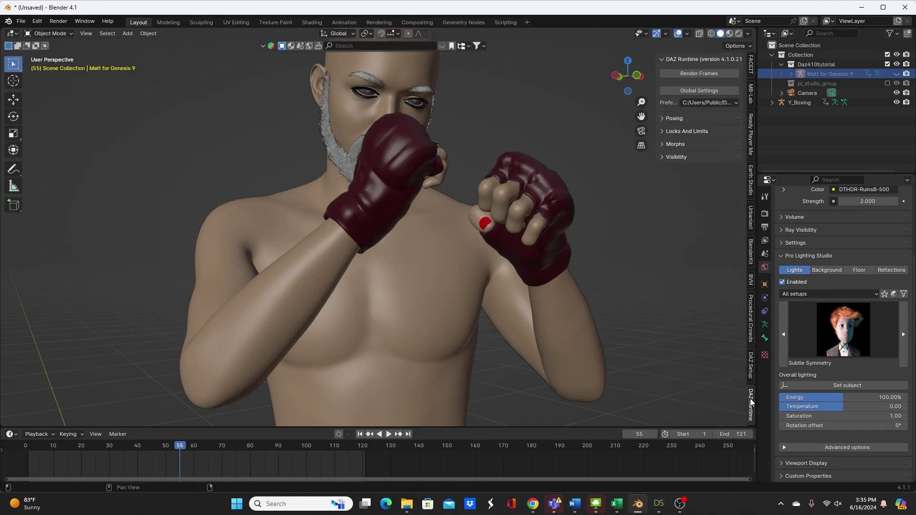
click(664, 143)
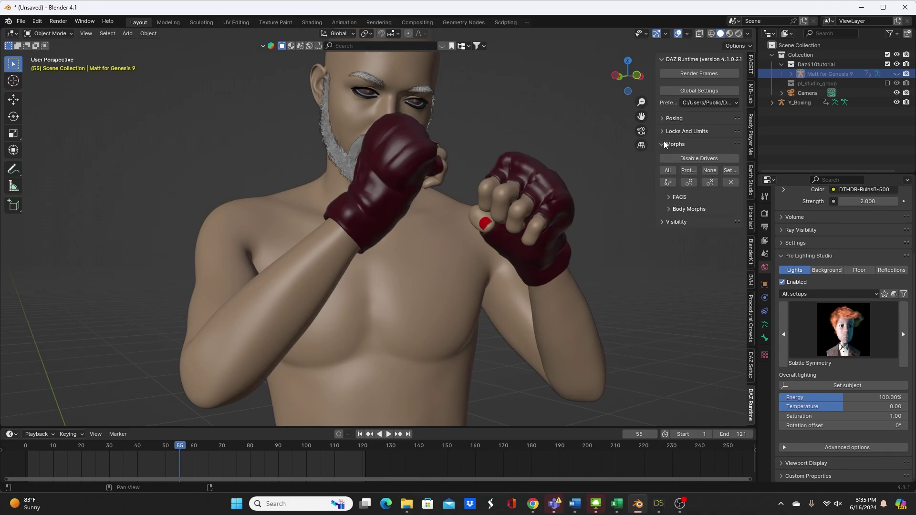
click(668, 198)
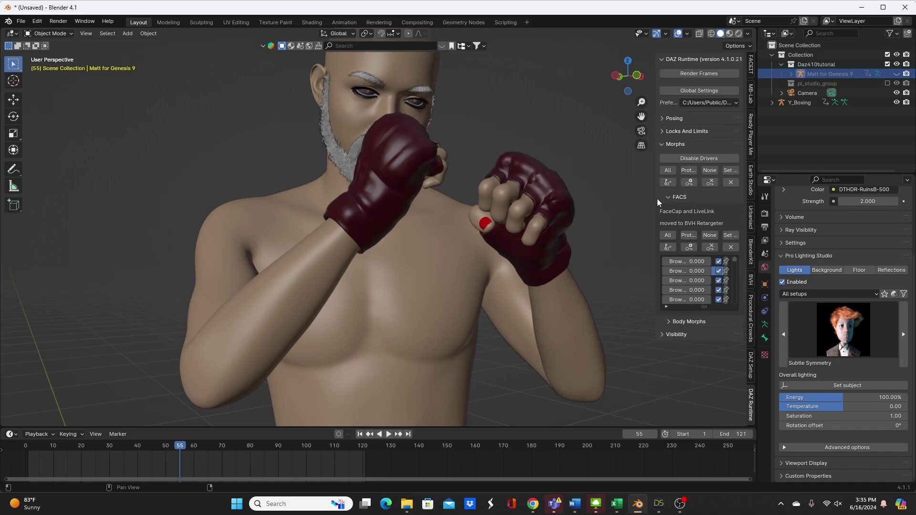
drag(658, 199, 603, 198)
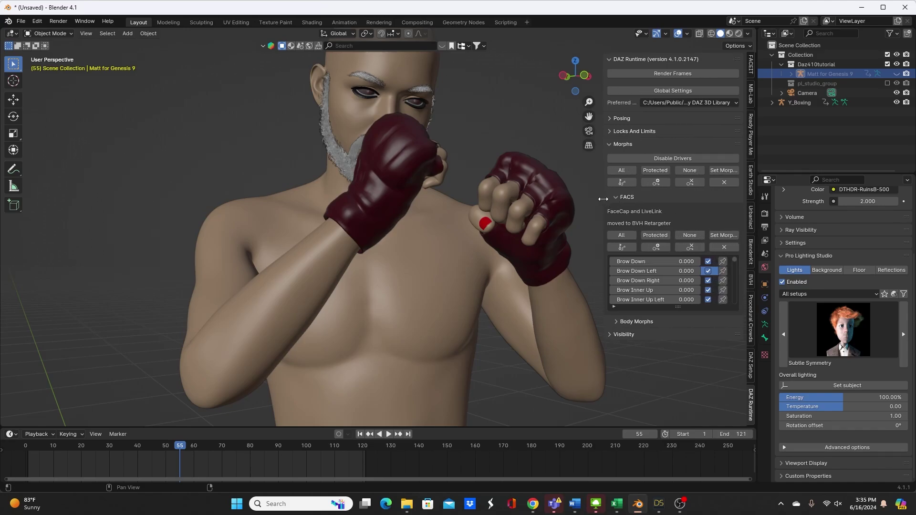
scroll(653, 272, down, 3)
scroll(706, 271, up, 3)
scroll(746, 373, down, 3)
scroll(755, 368, up, 2)
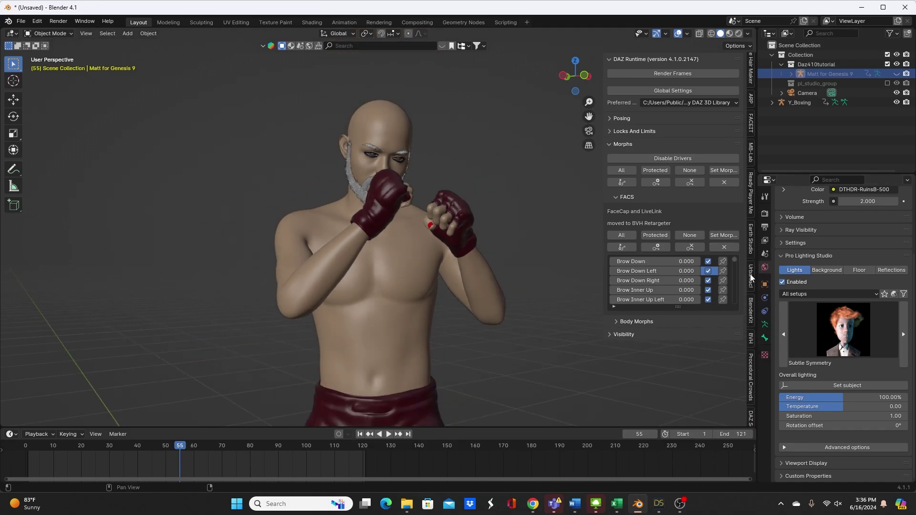
Expand the FACS options in Retarget BVH, then unhide and select the Matt for Genesis 9 armature
click(752, 337)
scroll(669, 321, down, 1)
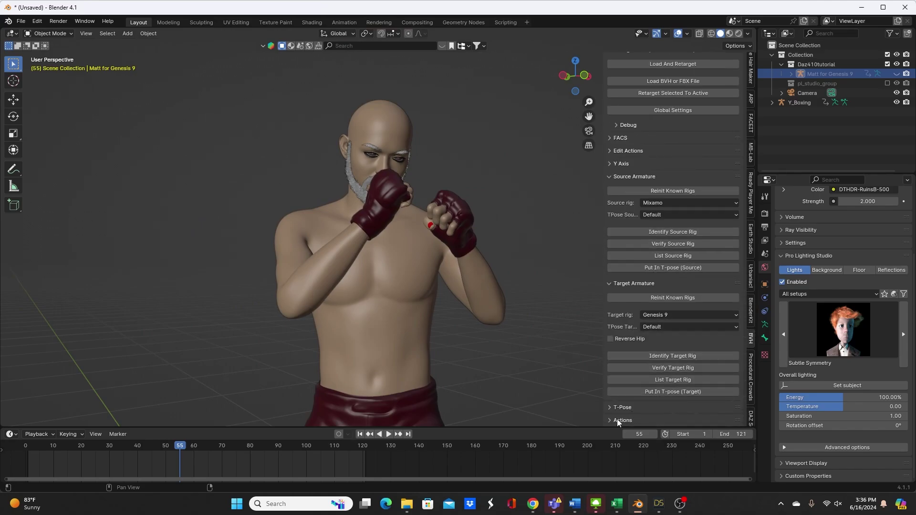
click(610, 138)
click(896, 73)
click(388, 150)
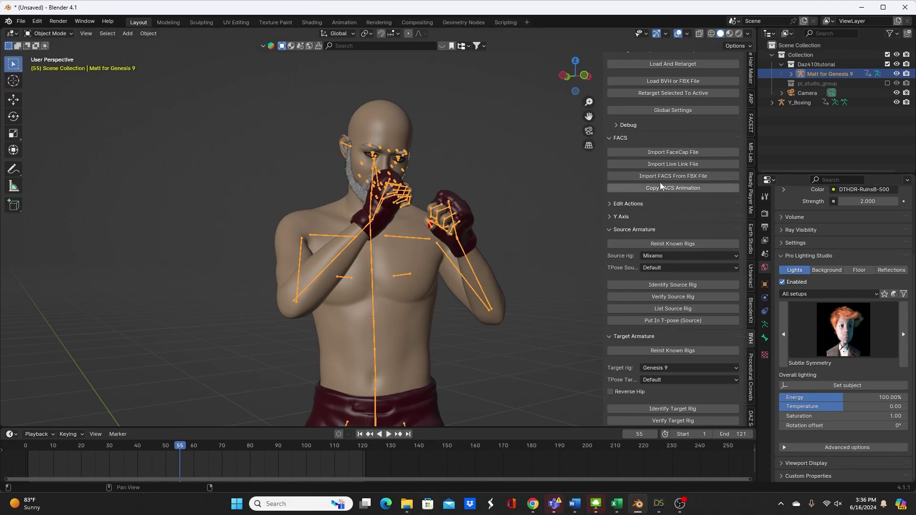
Browse to I: > My Drive > FaceCap > Tutorial and pick 410tutorial_1_iPad3_cal.csv for Live Link import
click(691, 164)
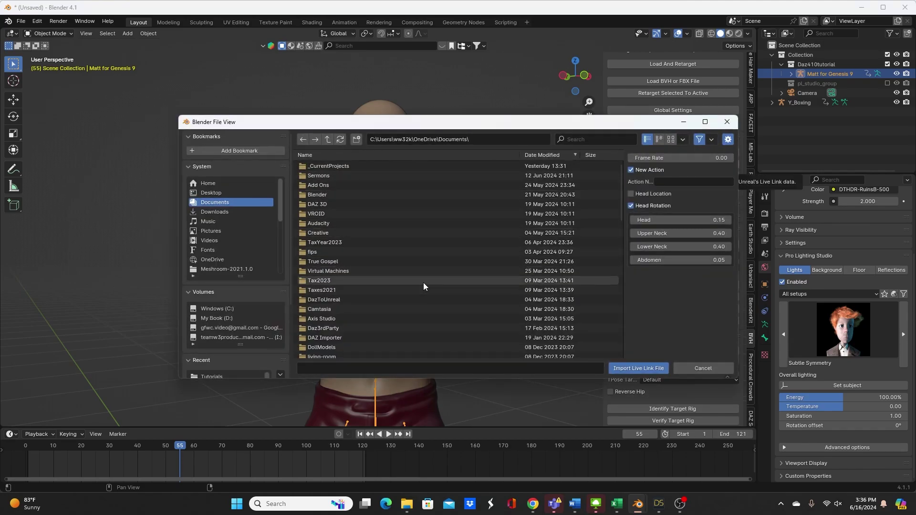
click(222, 338)
double_click(323, 166)
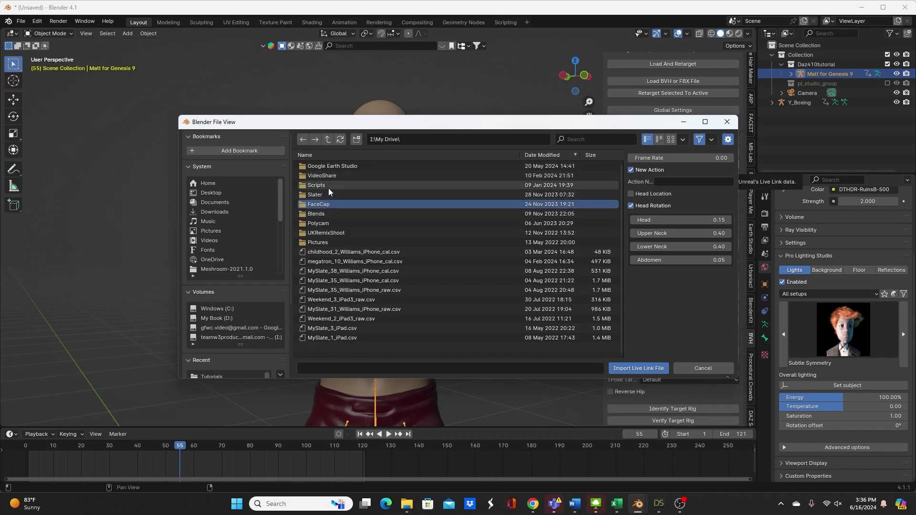
click(320, 202)
double_click(320, 202)
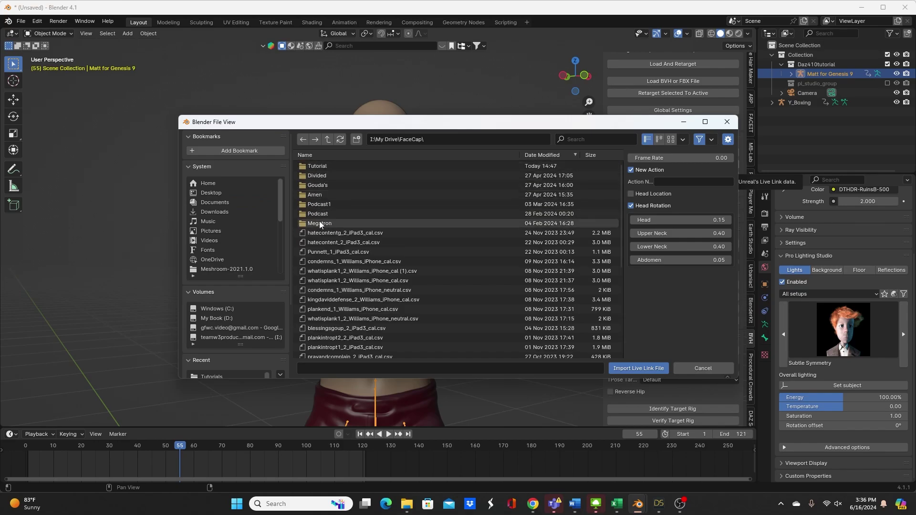
double_click(320, 166)
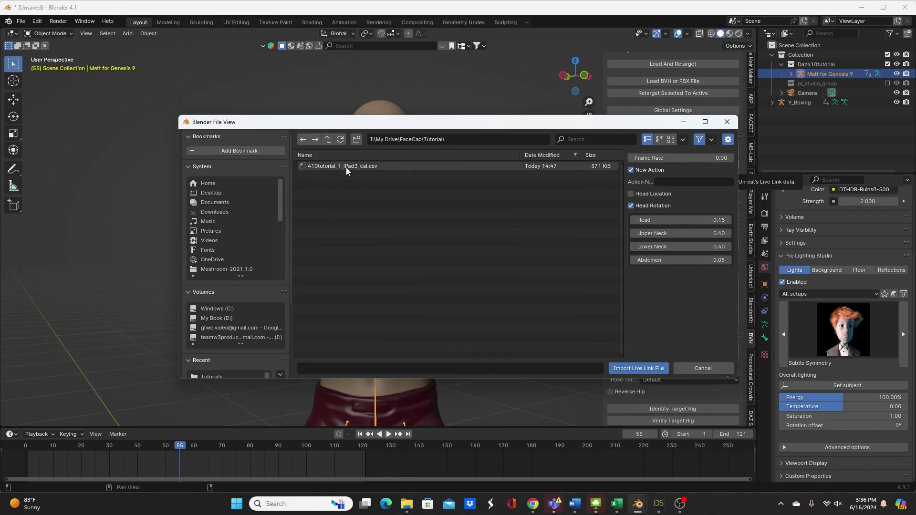
click(345, 167)
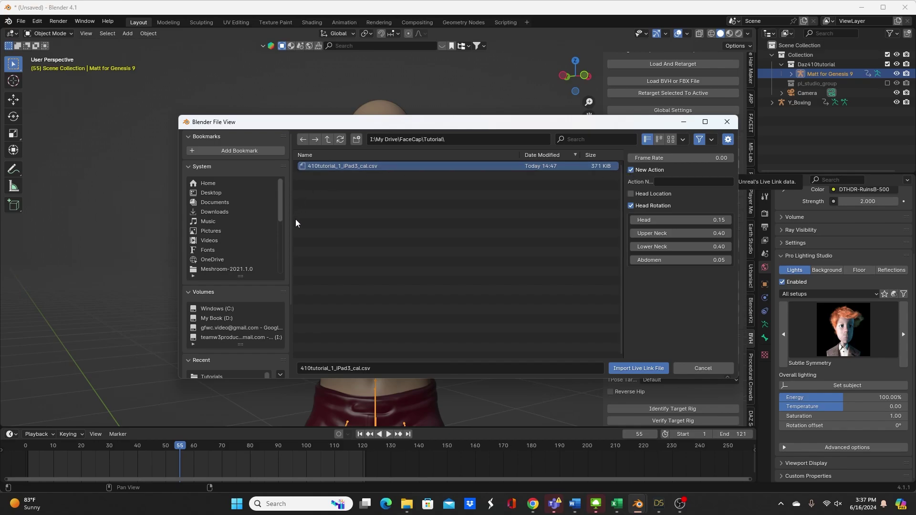
Import 410tutorial_1_iPad3_cal.csv without creating a new action and without head rotation
drag(367, 123, 337, 159)
click(544, 201)
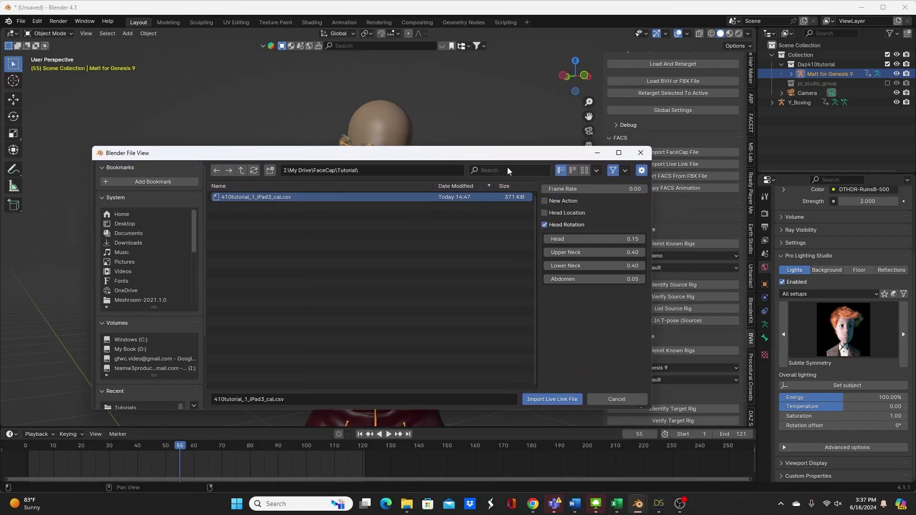
drag(523, 159, 494, 223)
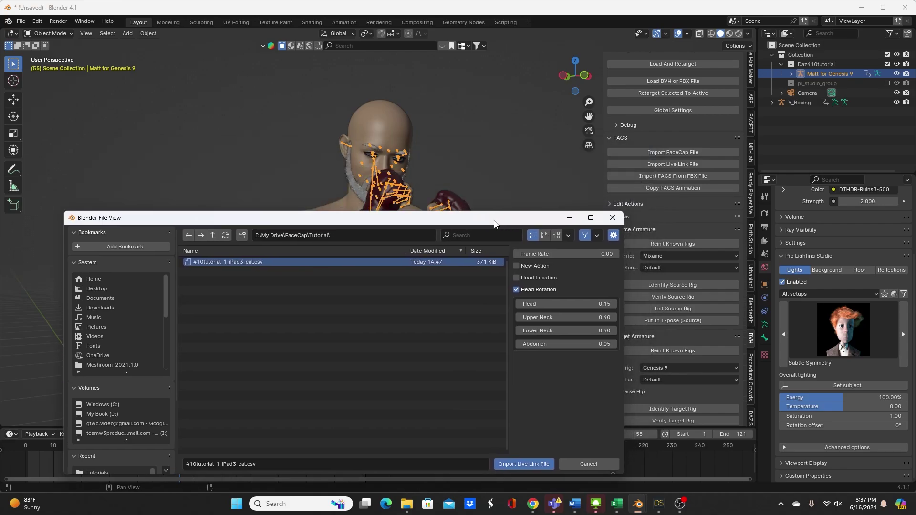
click(517, 289)
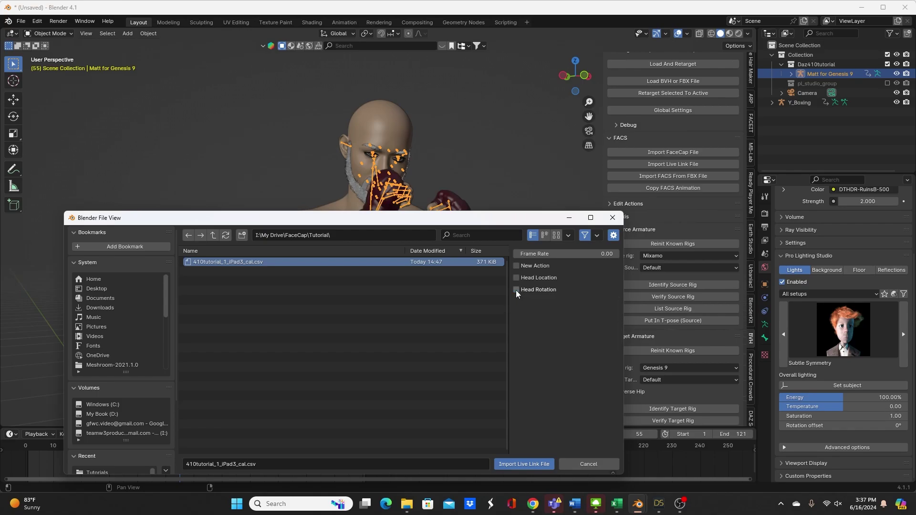
drag(344, 218, 341, 257)
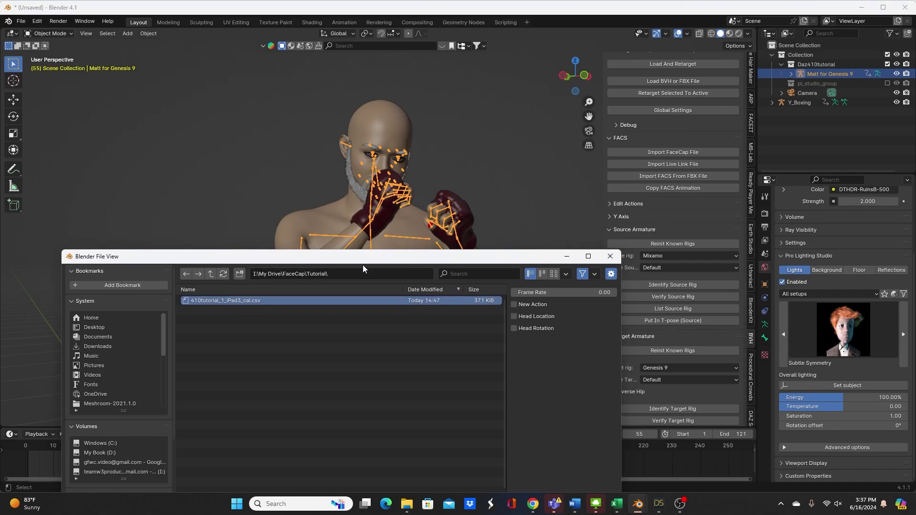
drag(366, 260, 487, 208)
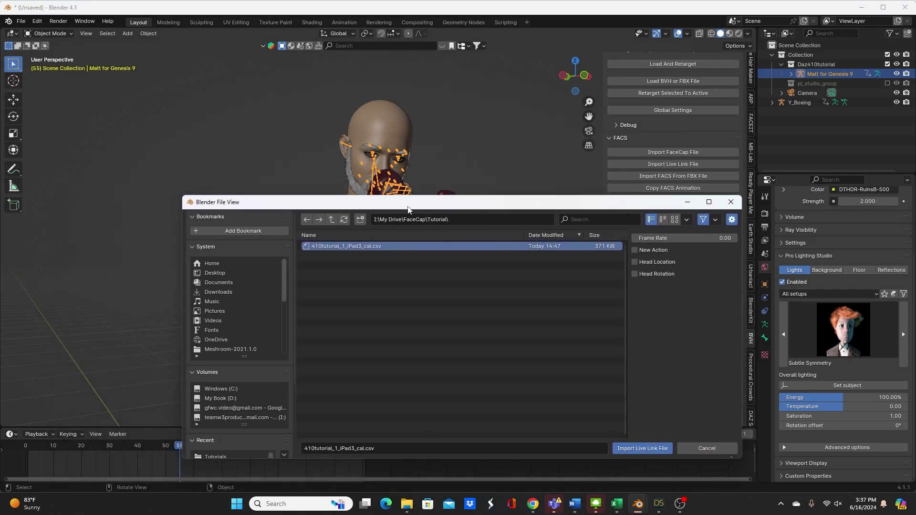
drag(408, 206, 396, 155)
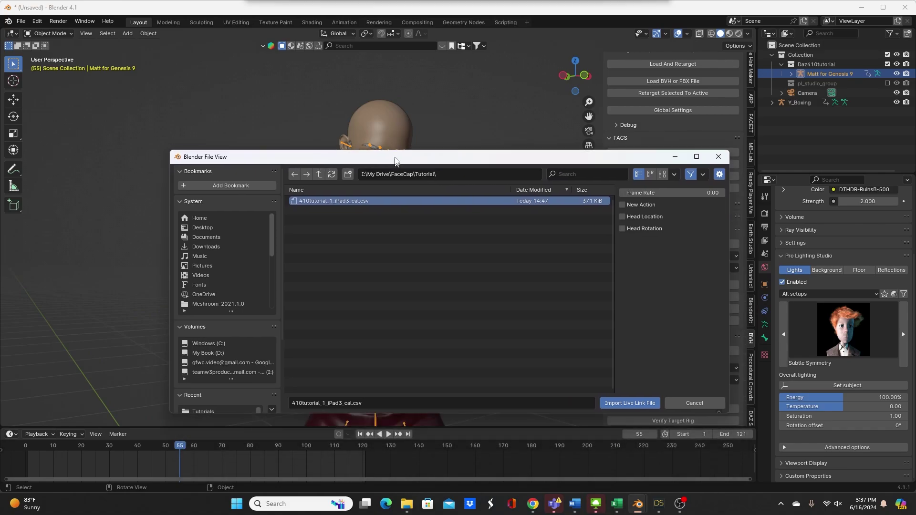
click(623, 399)
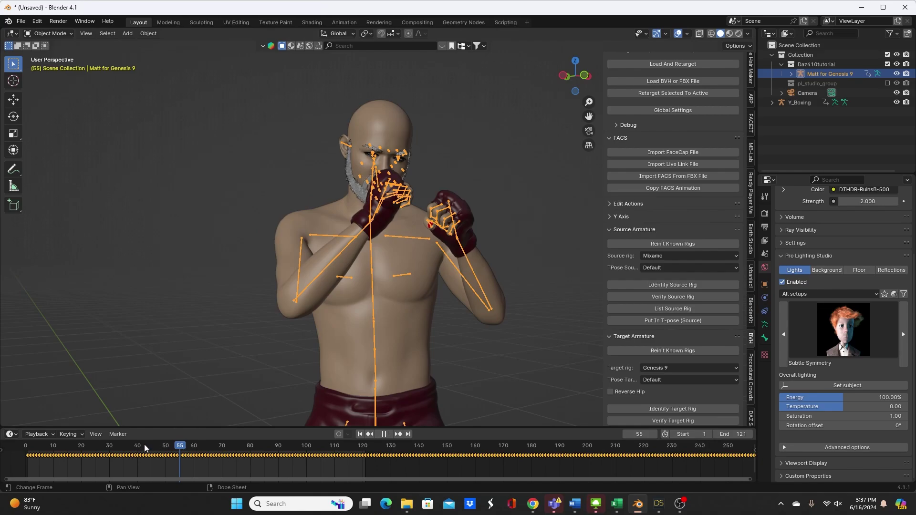
Scrub and play the timeline back to frame 0, then frame the character's head and chest
click(122, 445)
key(space)
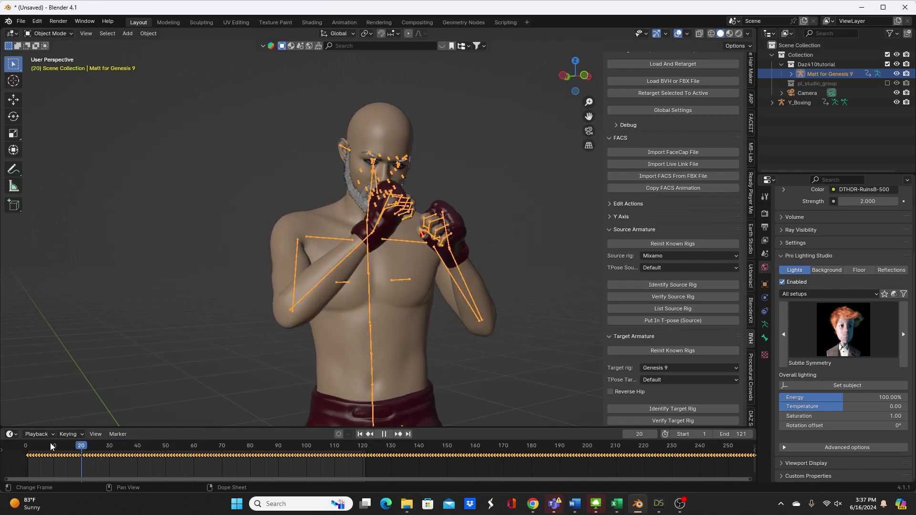
click(22, 445)
key(space)
middle_drag(329, 255, 280, 271)
scroll(308, 265, up, 5)
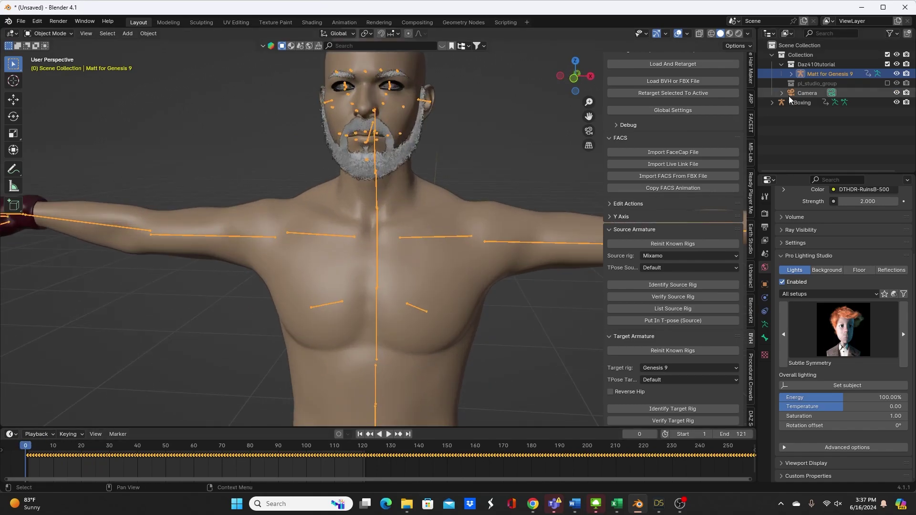
Hide the Matt for Genesis 9 armature, replay the face and boxing animation, then switch to camera view
click(897, 74)
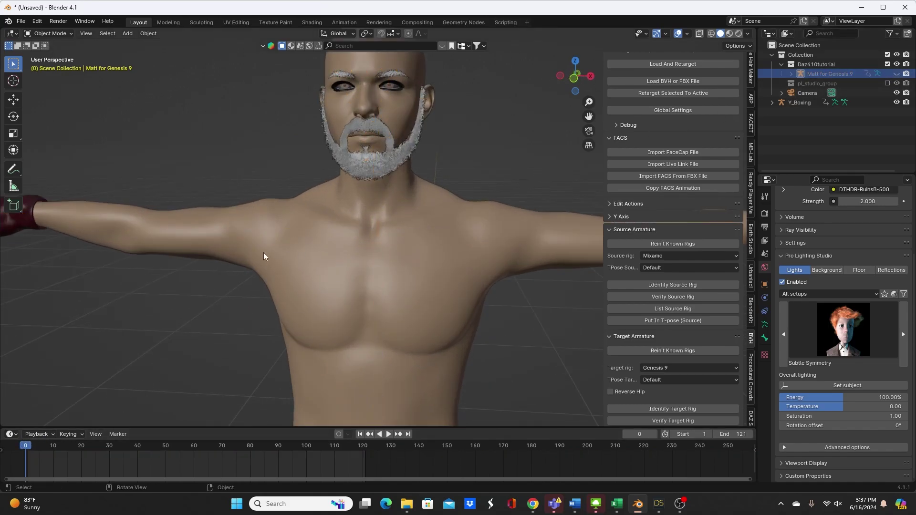
middle_drag(267, 252, 86, 394)
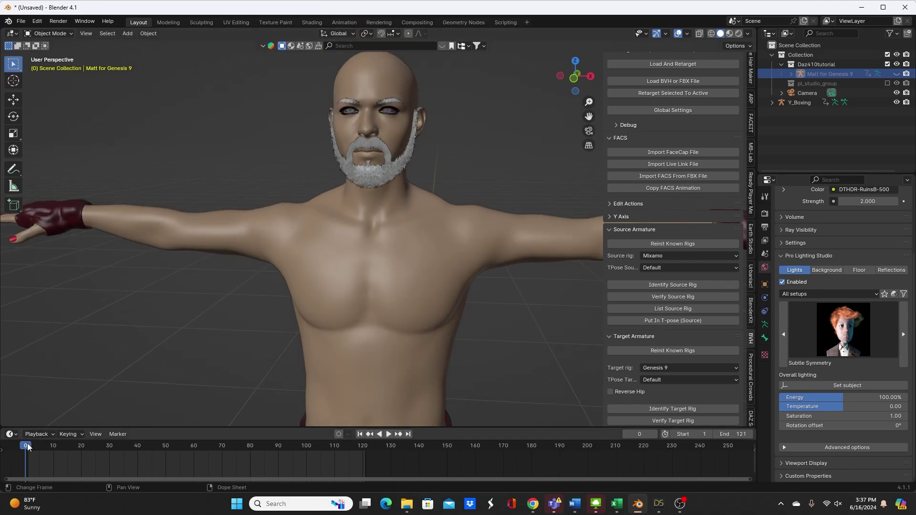
key(space)
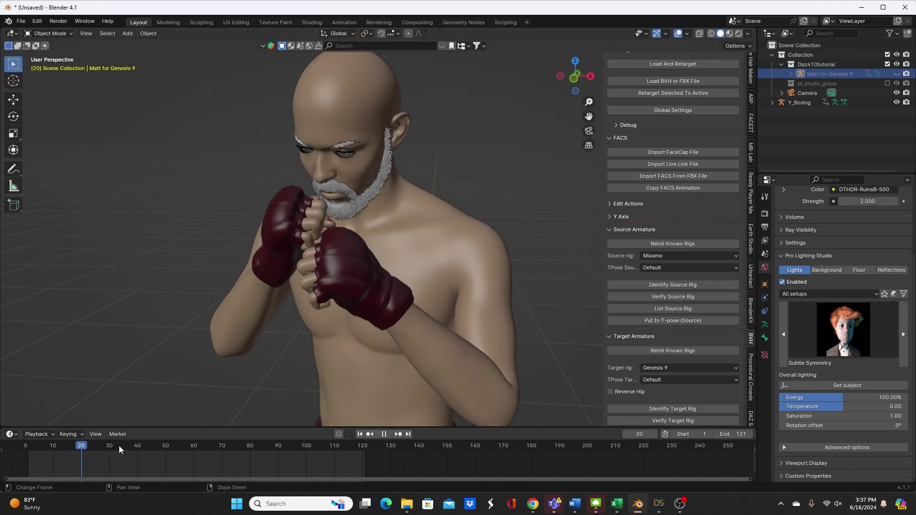
key(space)
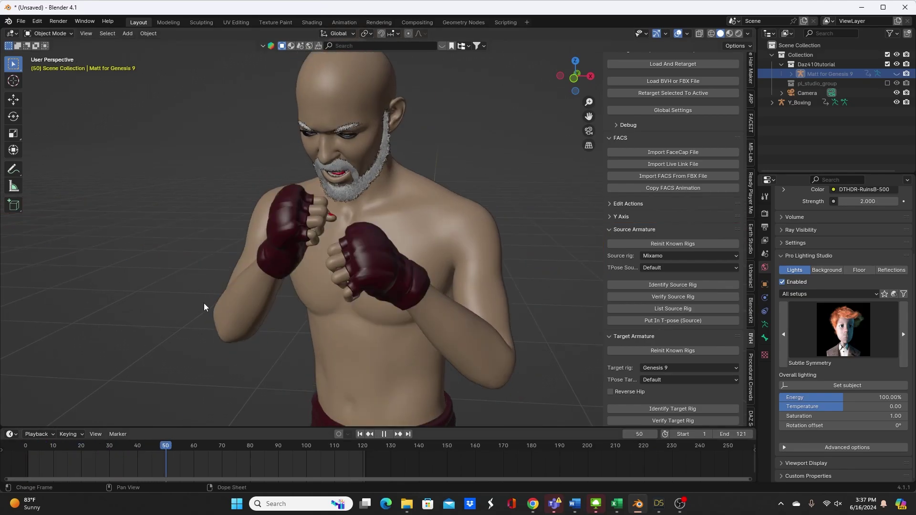
middle_drag(207, 301, 268, 286)
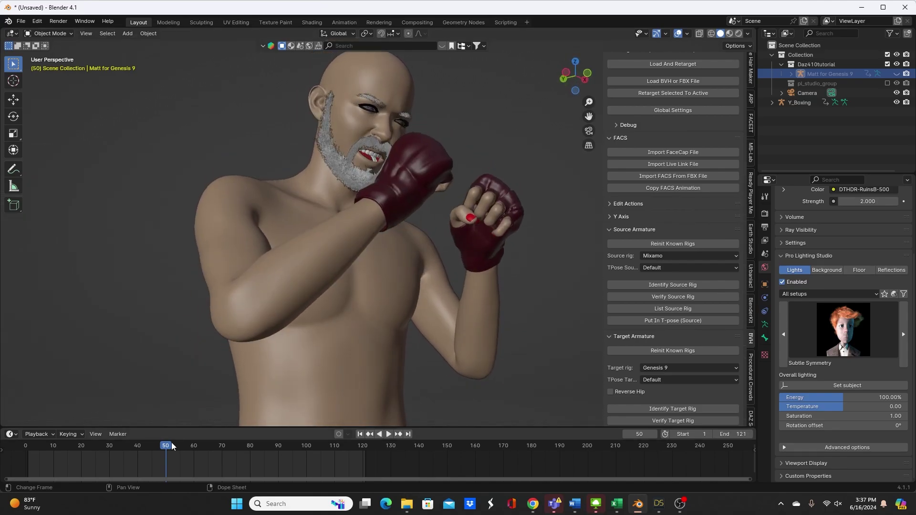
key(space)
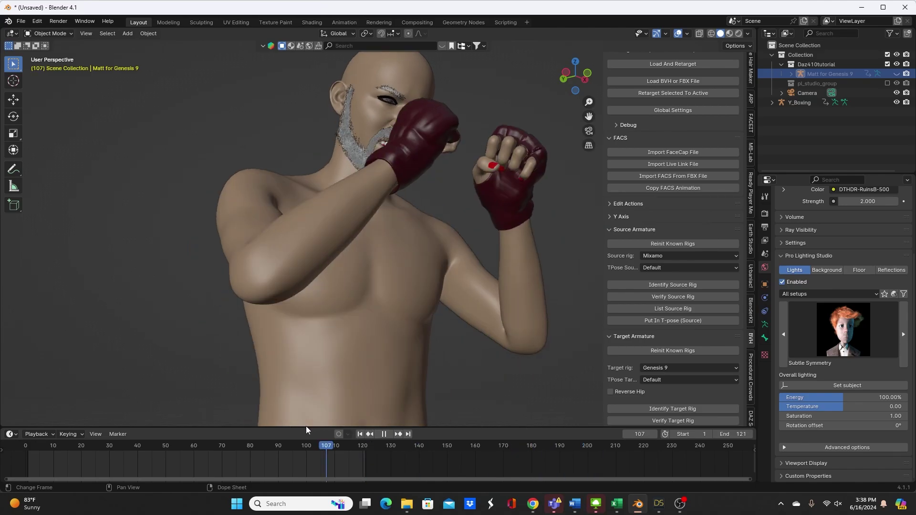
key(Escape)
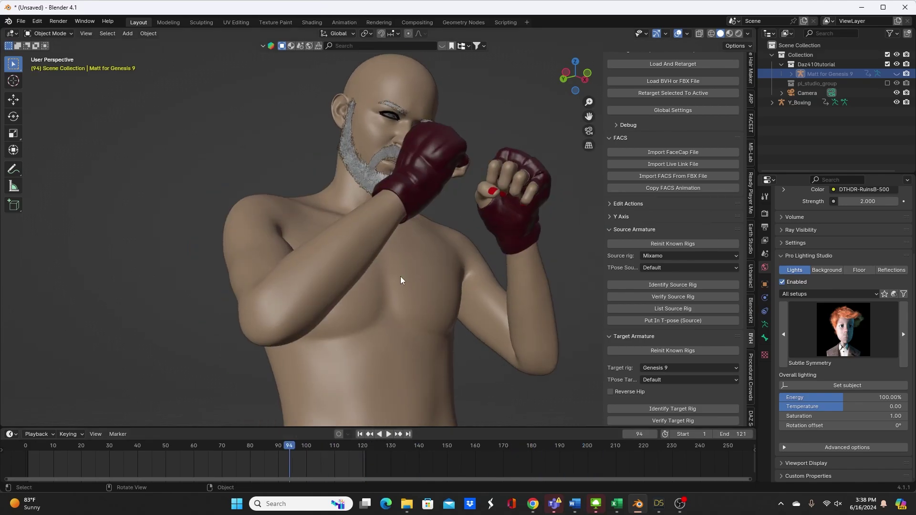
key(KP_0)
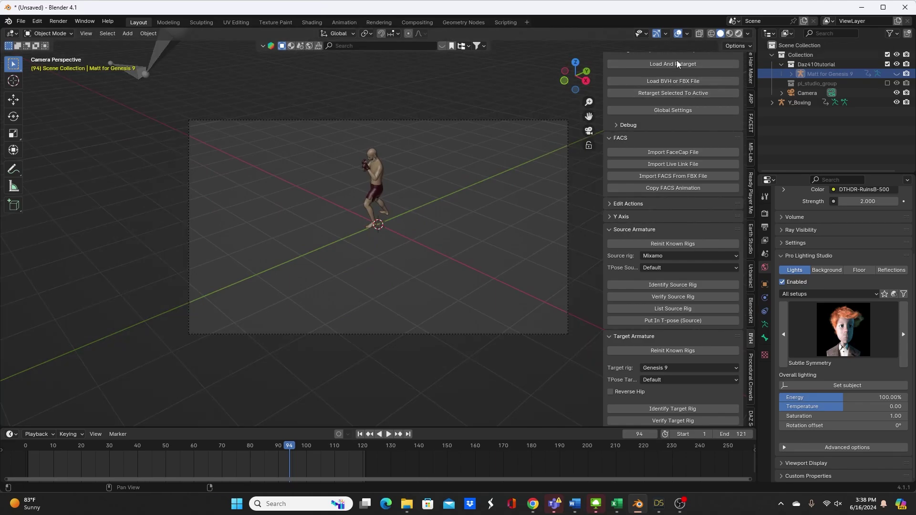
Switch to Rendered shading, frame the boxer's torso through the camera, and turn off camera-to-view lock
key(z)
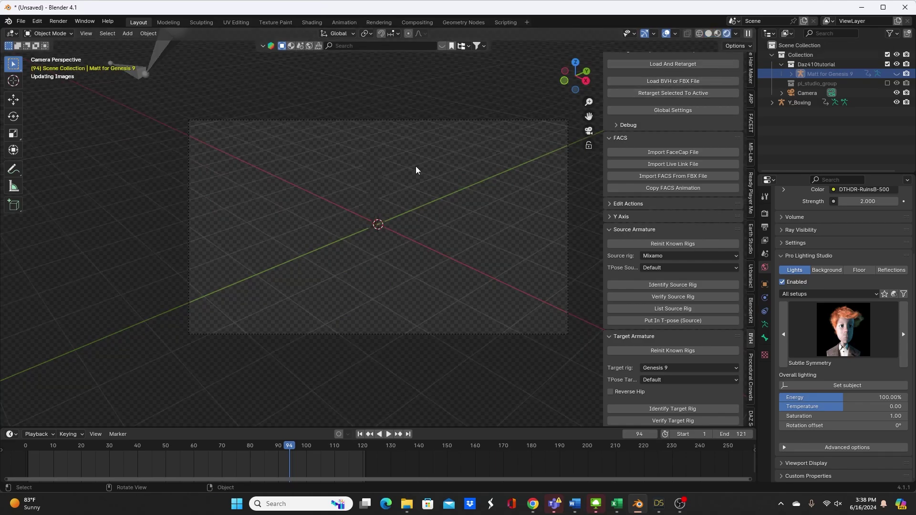
scroll(391, 174, up, 10)
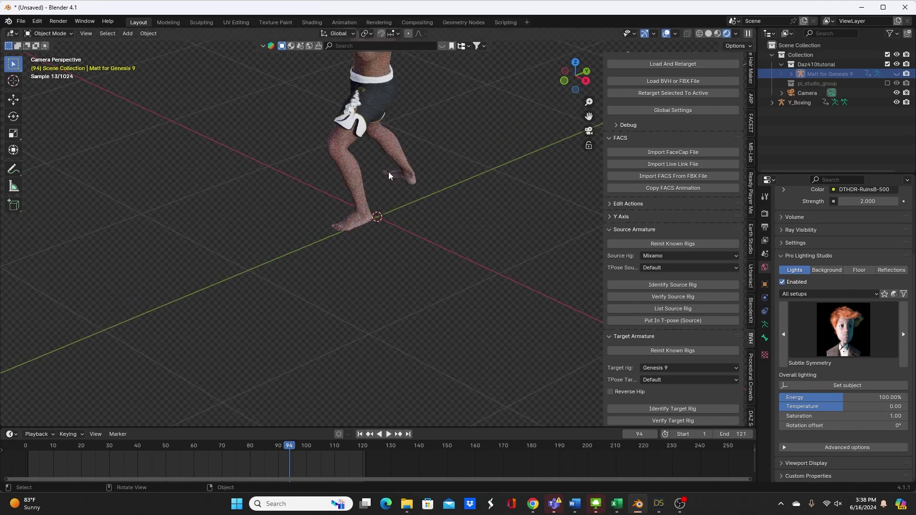
scroll(392, 173, down, 10)
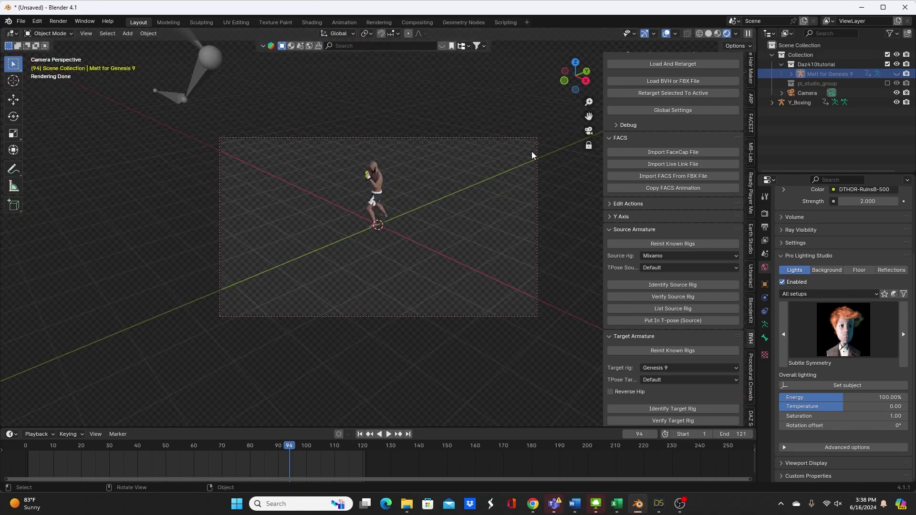
middle_drag(512, 158, 435, 168)
scroll(382, 190, up, 8)
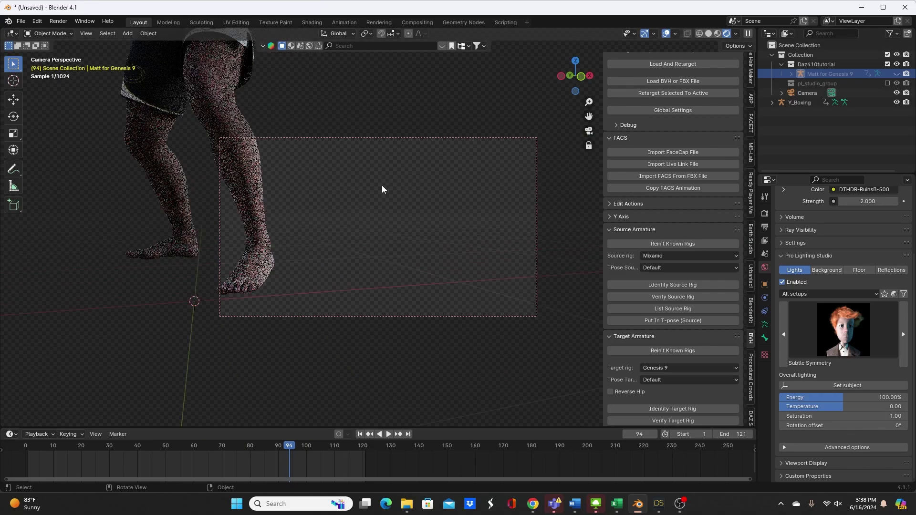
drag(588, 117, 589, 339)
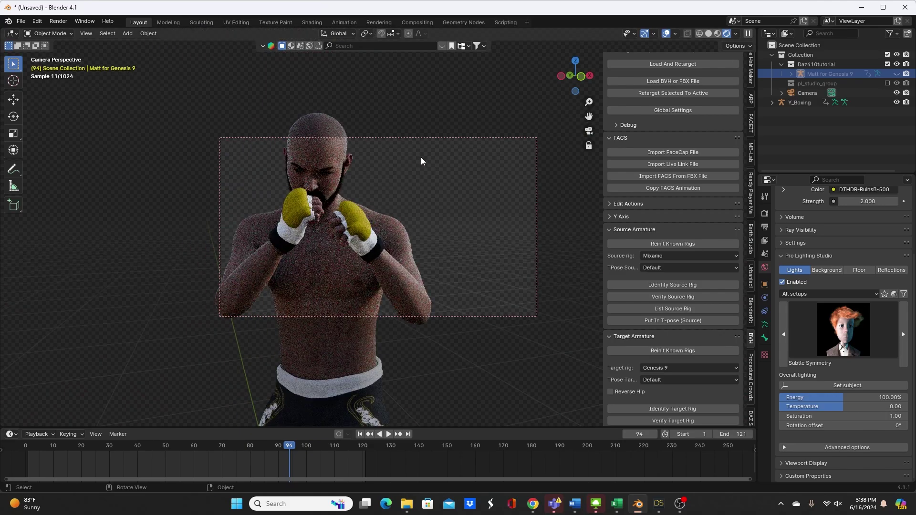
middle_drag(488, 139, 536, 137)
drag(588, 117, 616, 149)
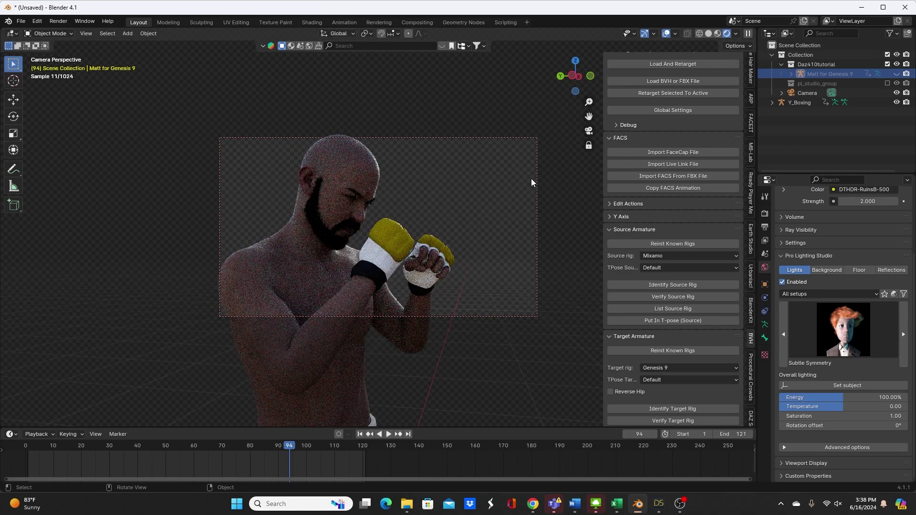
click(589, 145)
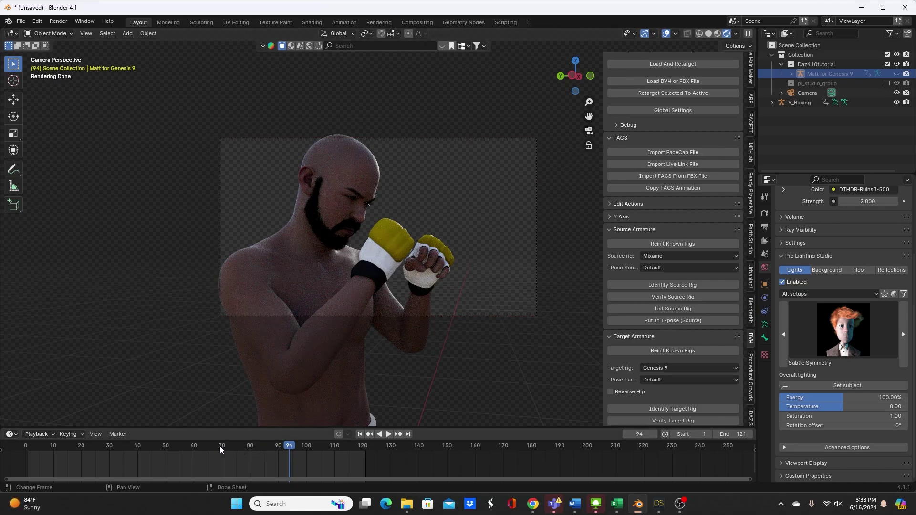
Play and scrub the rendered animation, stop at frame 56, and show the Auto-Rig Pro panel
key(space)
click(205, 448)
key(space)
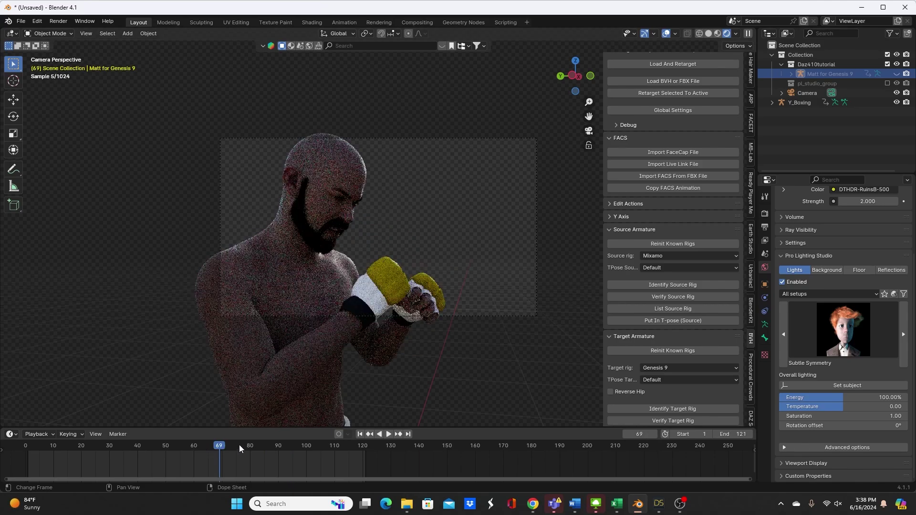
key(space)
click(186, 448)
key(space)
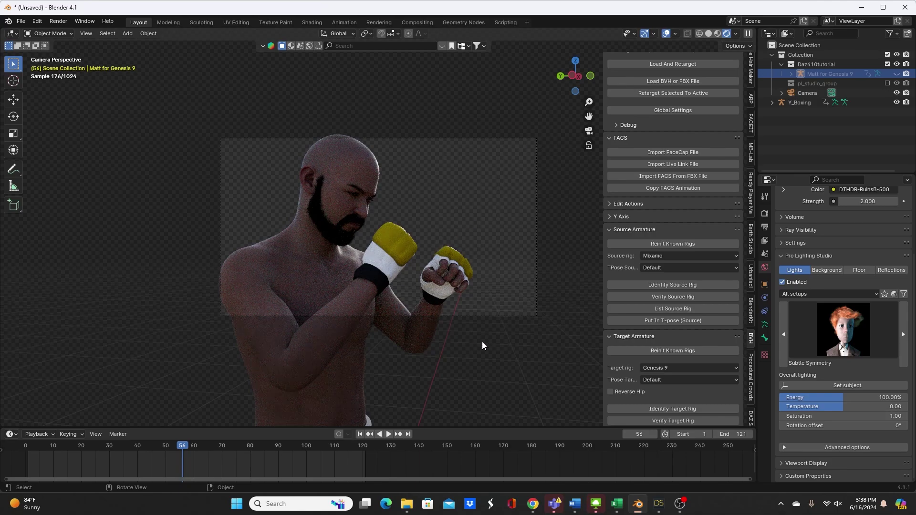
click(751, 98)
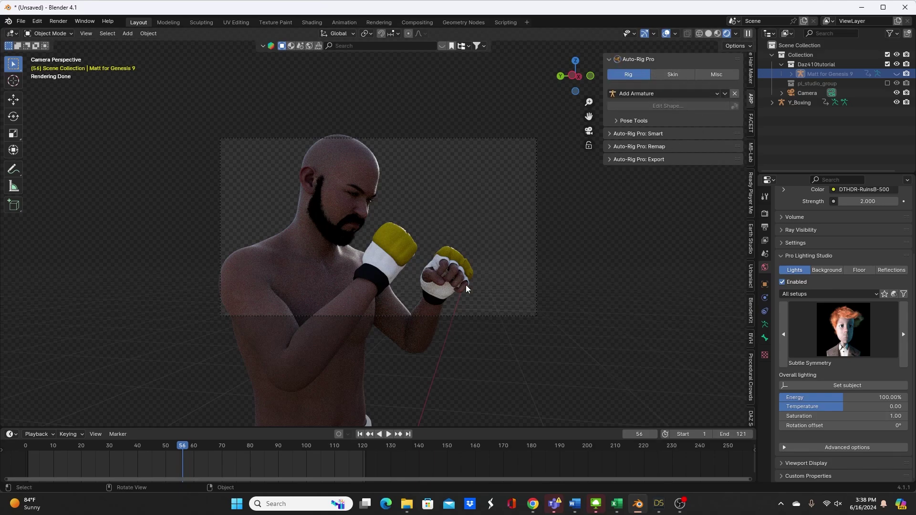
Return the sidebar to Retarget BVH and orbit out of the camera view to the boxer's front
click(751, 338)
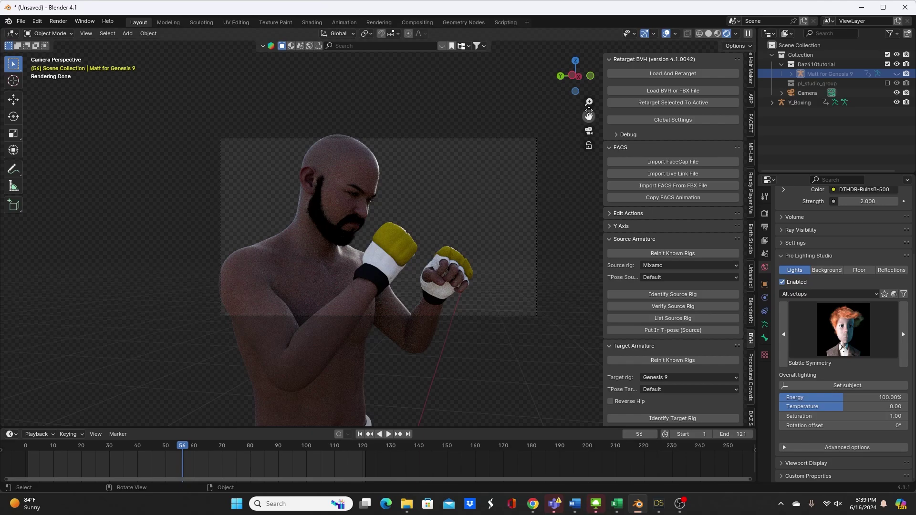
middle_drag(497, 152, 403, 159)
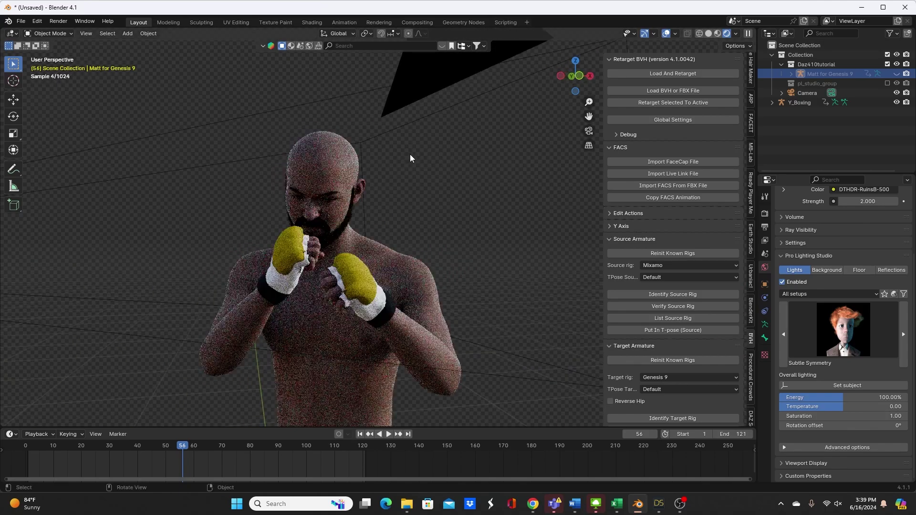